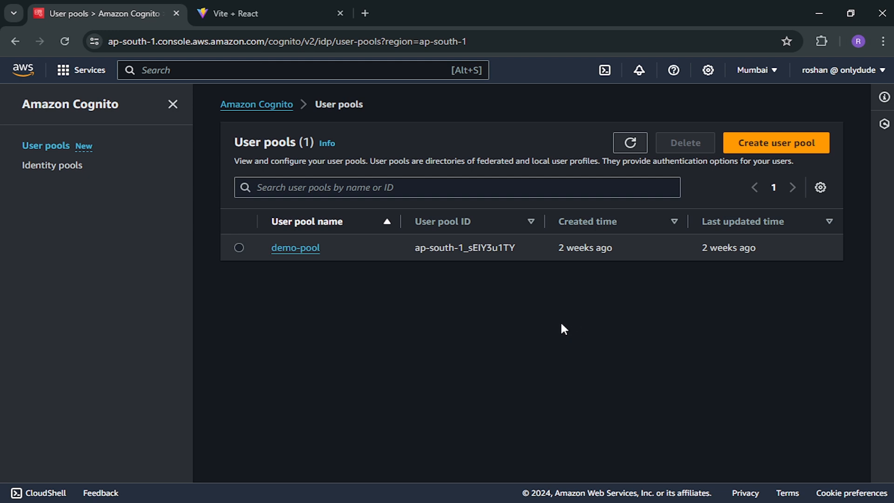
- Check the local React app's Sign Up page, then return to the Cognito user pools list
click(321, 12)
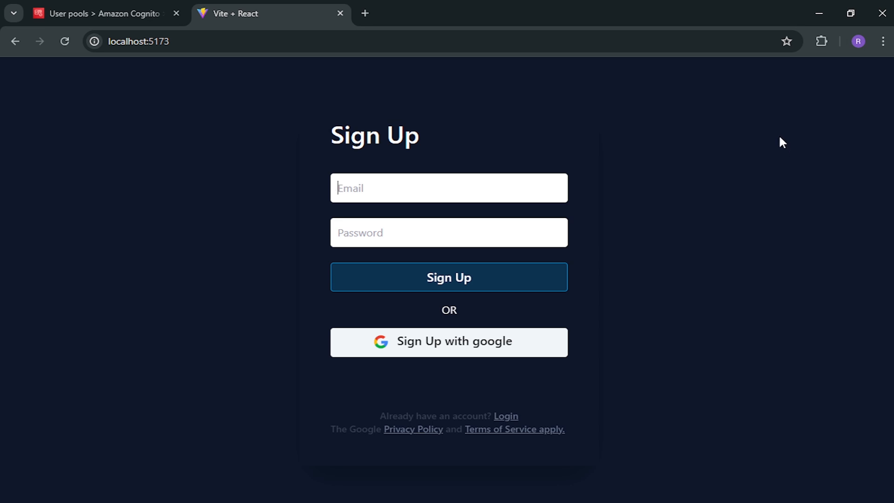
click(90, 14)
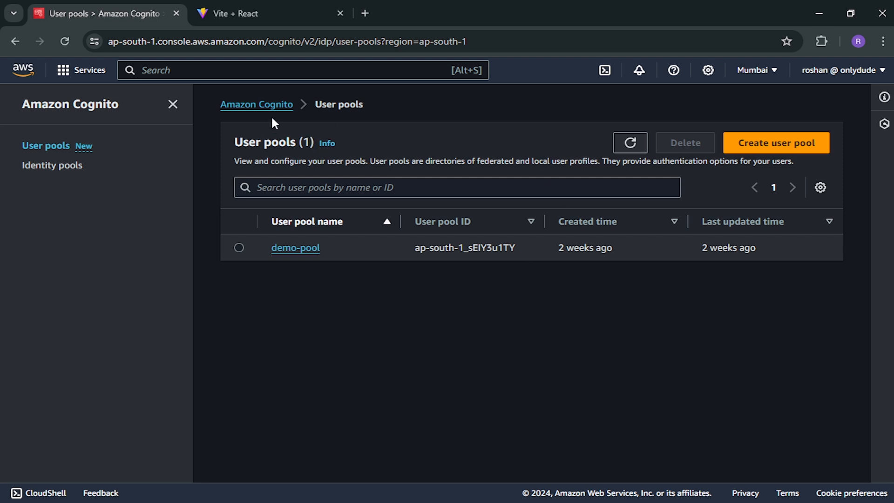
- Bring up the React app's Sign Up page at localhost:5173
click(238, 14)
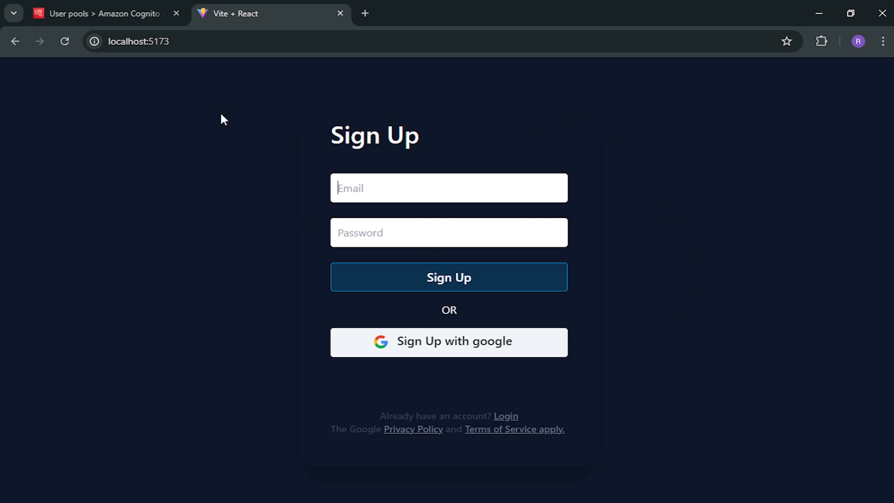
- Return to the Cognito user pools list and start creating a new user pool
click(124, 6)
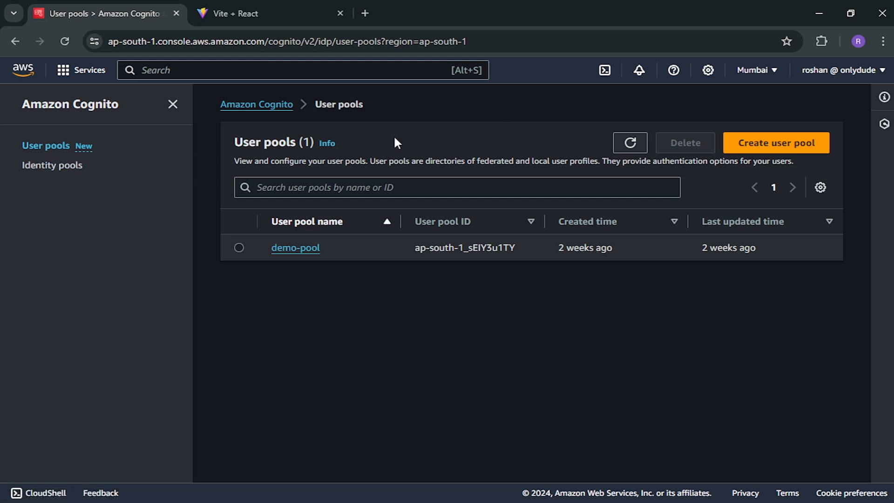
click(764, 143)
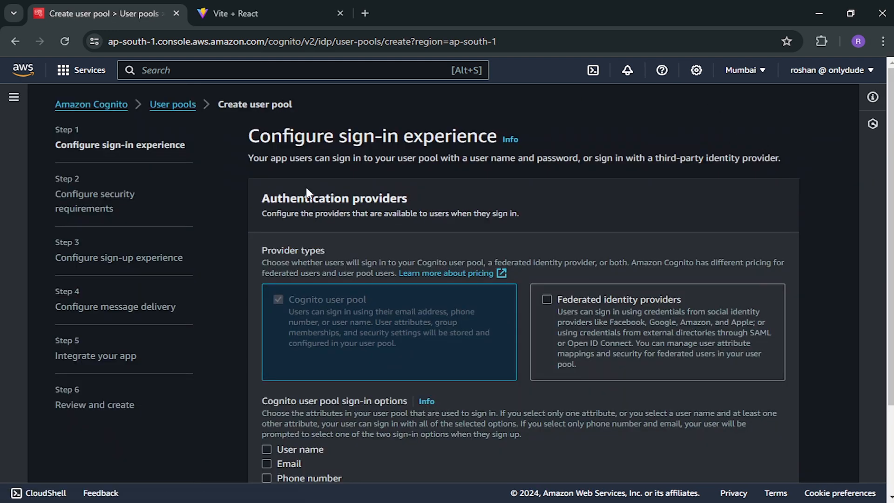
- Make Email the only sign-in option, without User name or Phone number, and continue
scroll(393, 312, down, 3)
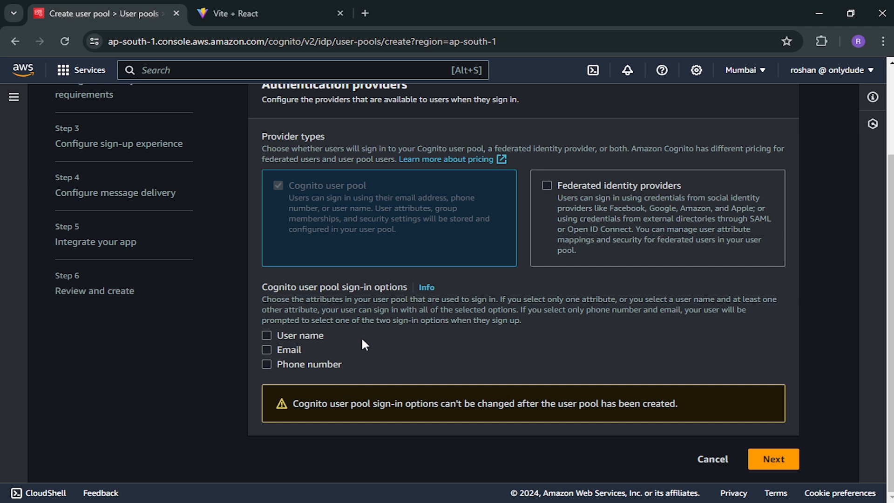
click(296, 350)
click(291, 337)
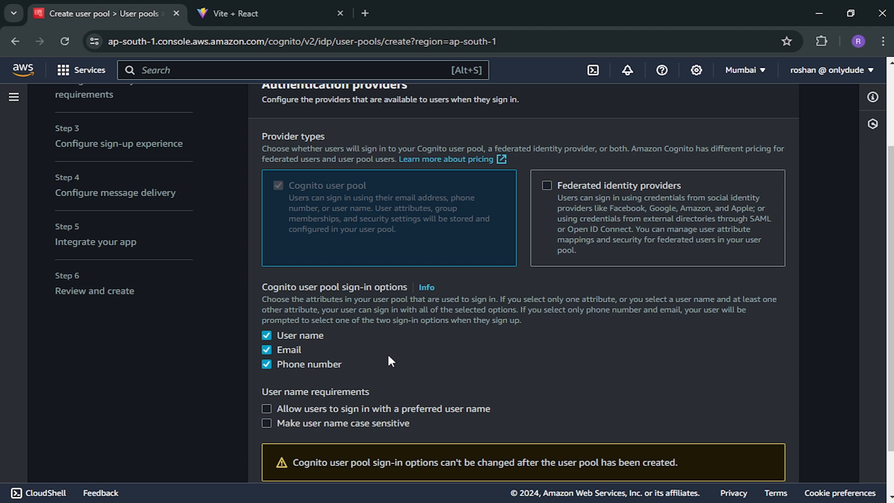
click(289, 362)
click(301, 333)
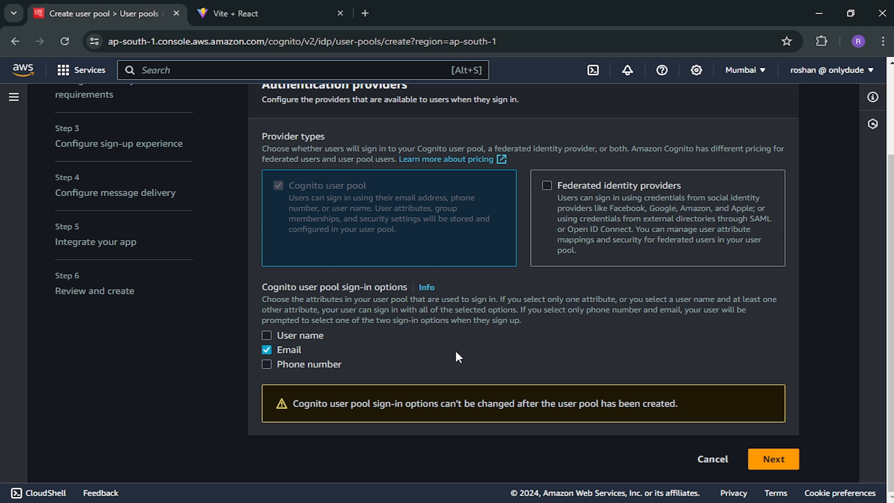
click(774, 459)
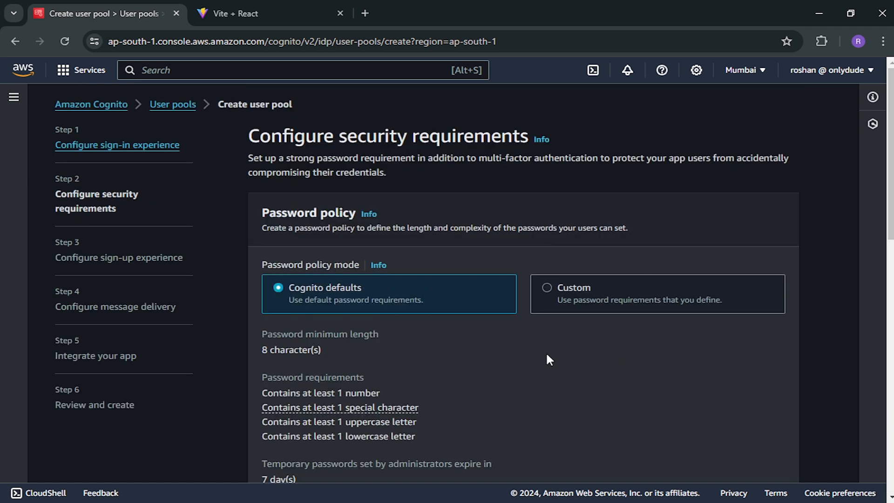
- Select No MFA, keeping the default password policy and email-only account recovery, then continue
scroll(545, 356, down, 4)
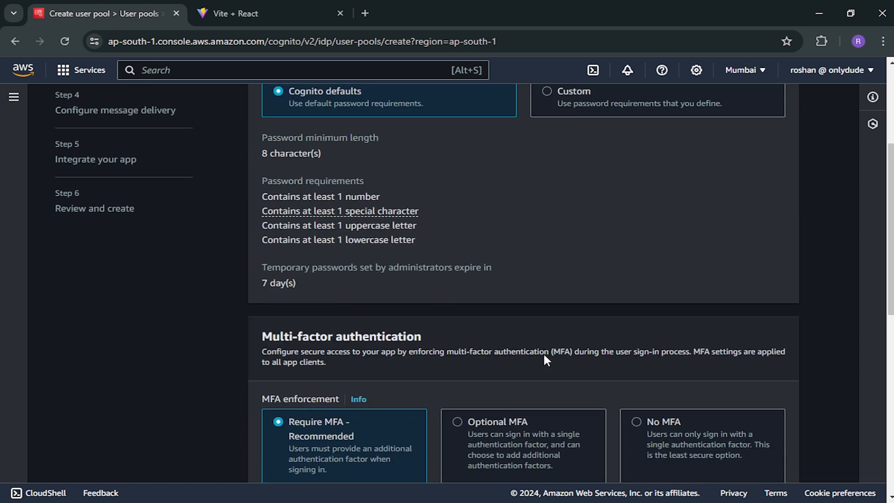
scroll(542, 297, up, 3)
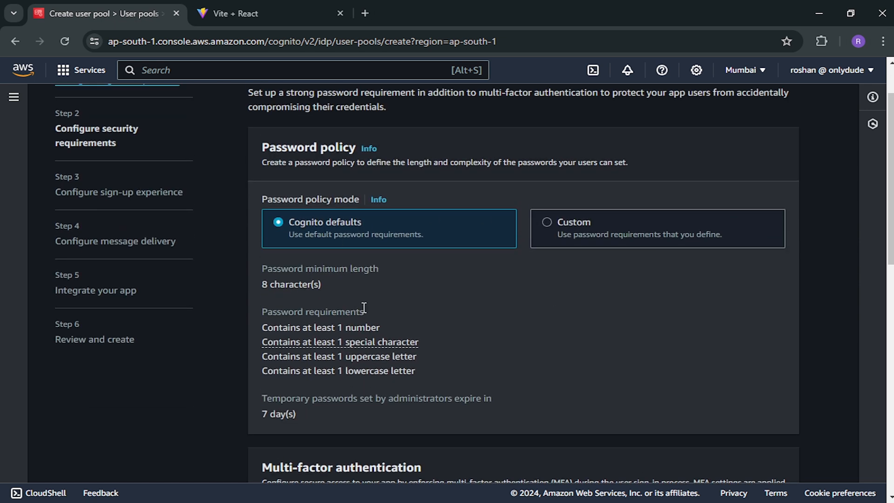
scroll(540, 340, down, 4)
scroll(505, 243, down, 3)
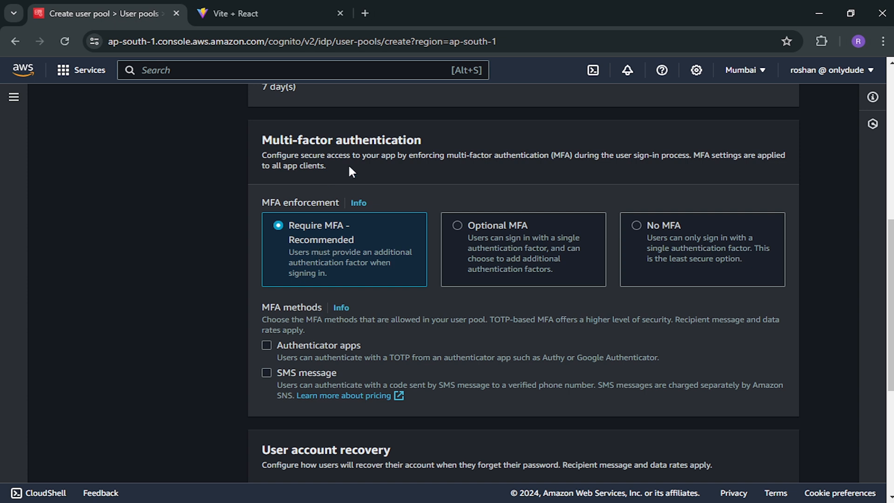
click(650, 244)
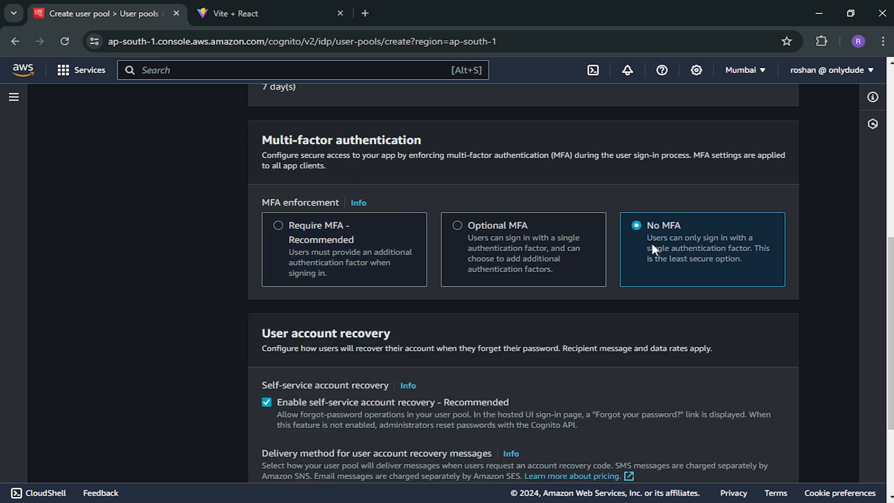
scroll(644, 350, down, 3)
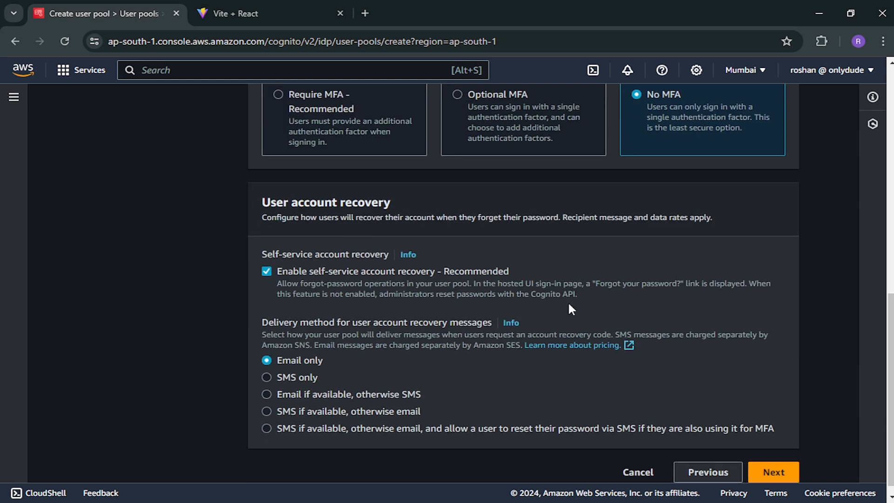
scroll(768, 429, down, 1)
click(773, 459)
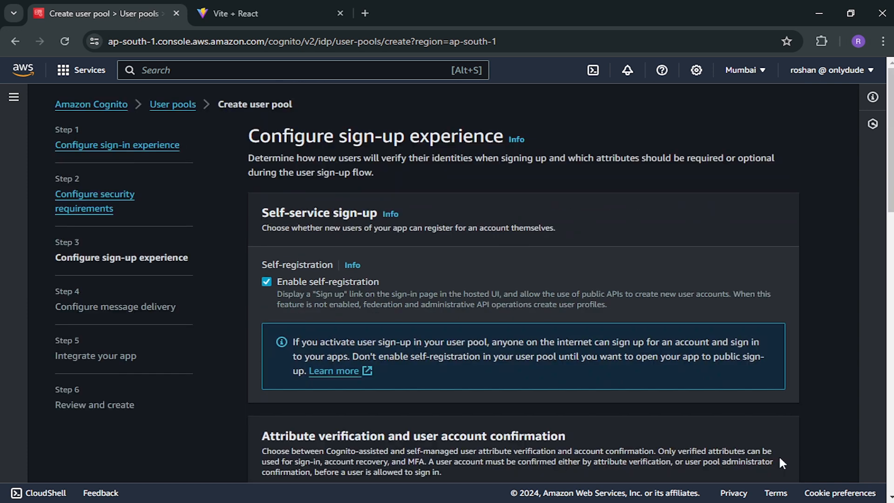
- Keep the default self-registration and email verification settings and advance to message delivery
scroll(459, 287, down, 6)
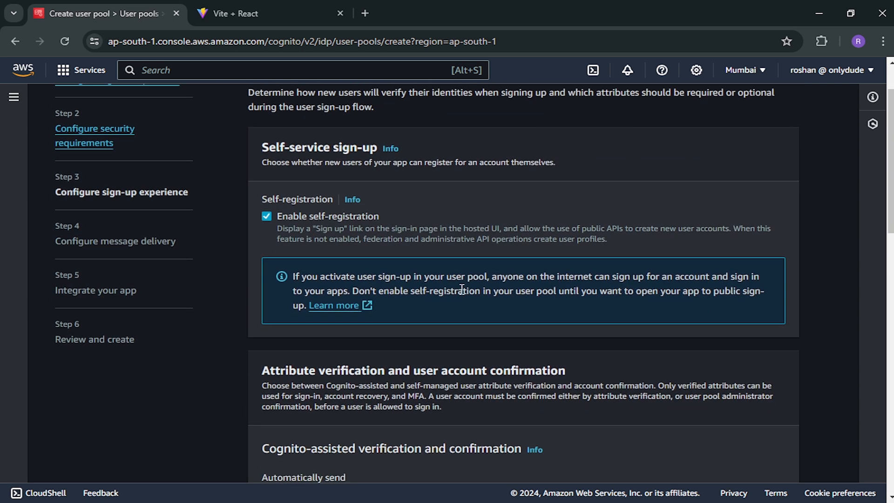
scroll(462, 289, down, 1)
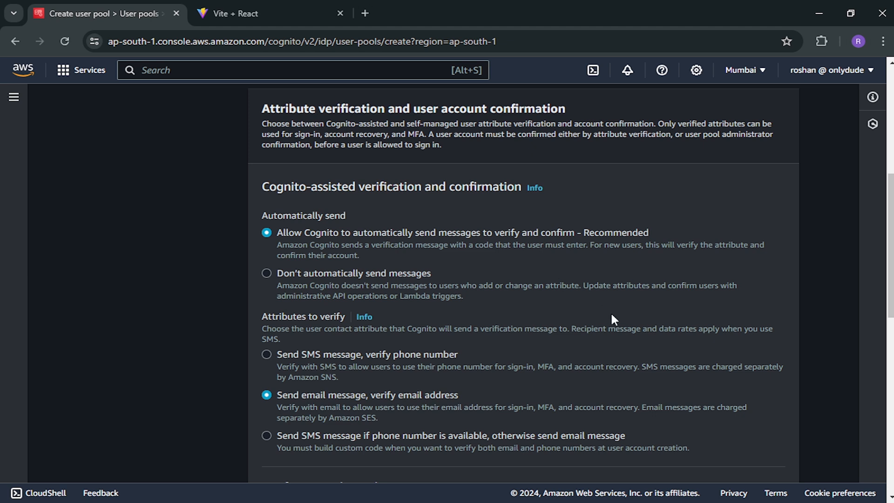
scroll(612, 319, down, 5)
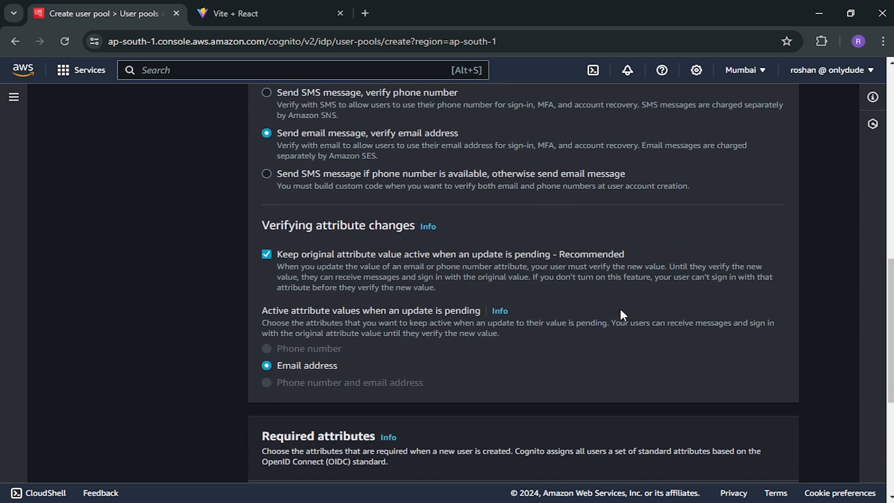
scroll(628, 304, down, 5)
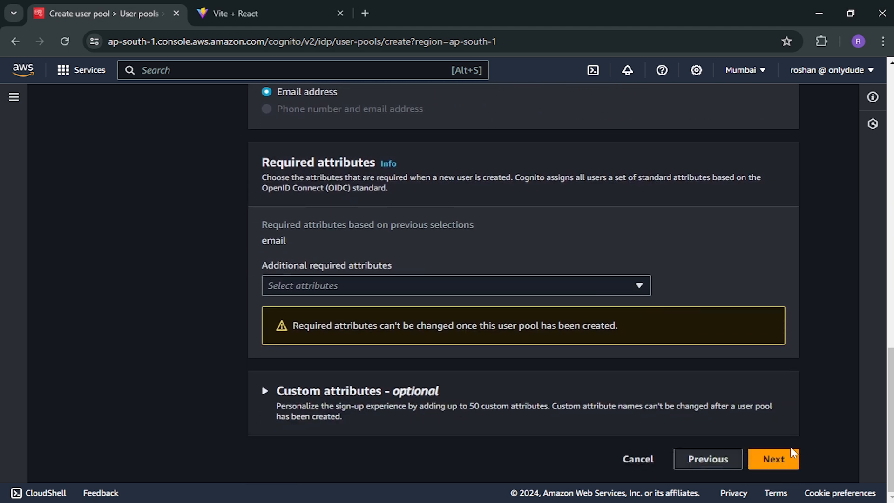
click(774, 459)
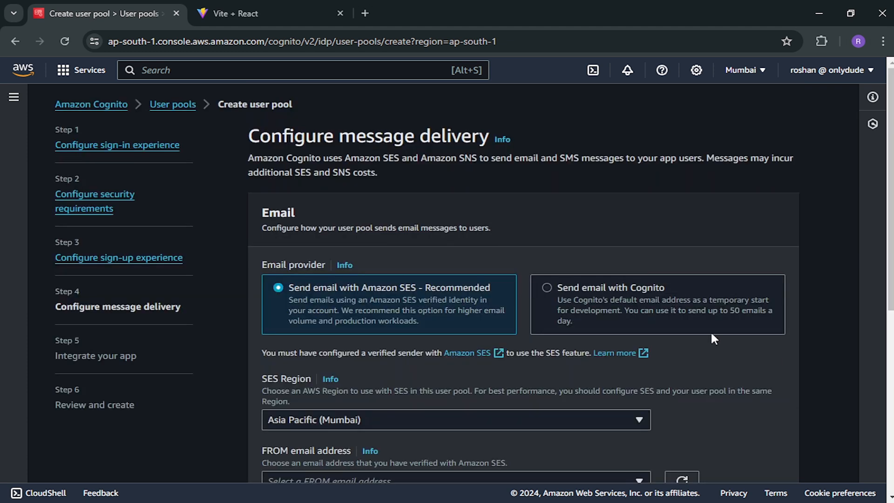
scroll(711, 334, down, 1)
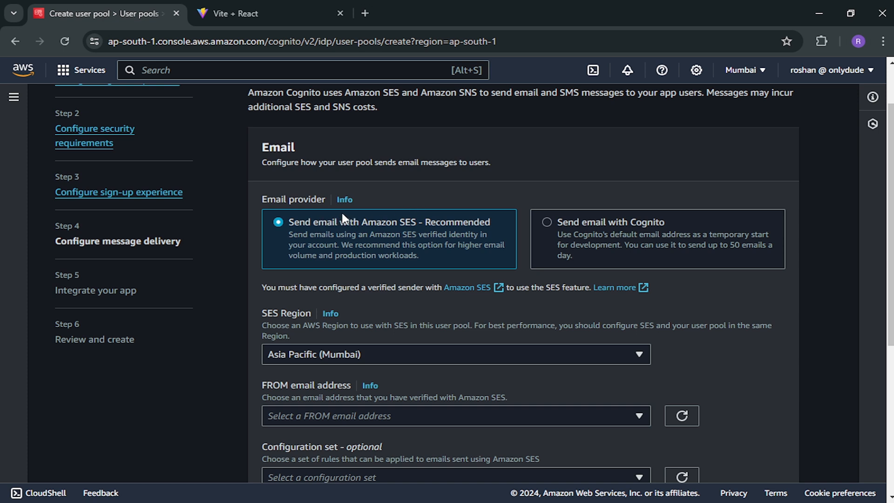
- Switch the email provider from Amazon SES to Send email with Cognito and continue
scroll(354, 203, up, 1)
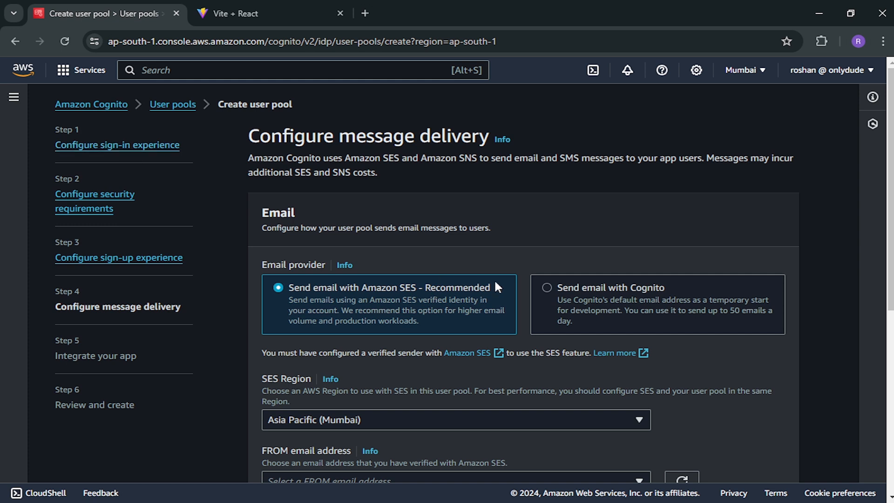
scroll(497, 285, down, 1)
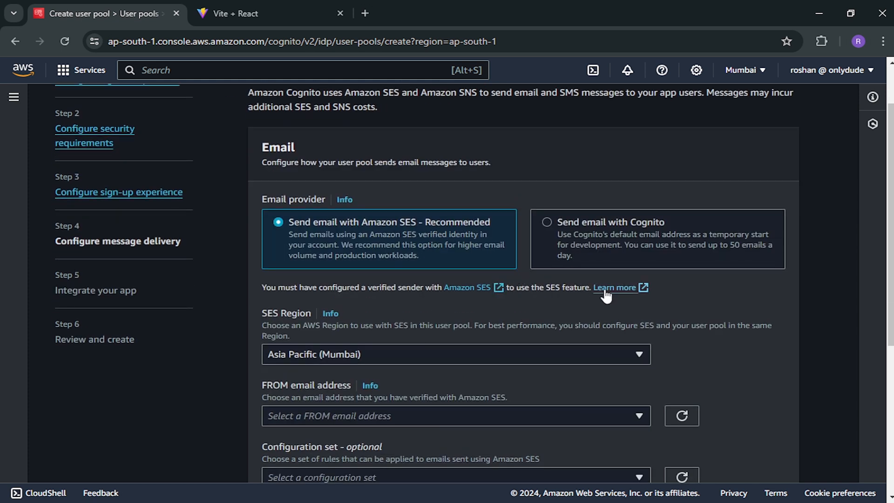
scroll(416, 262, down, 1)
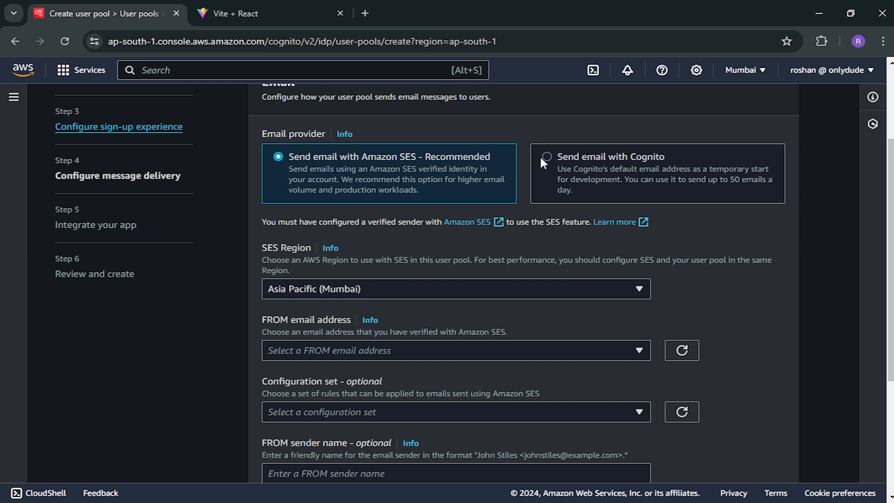
click(576, 160)
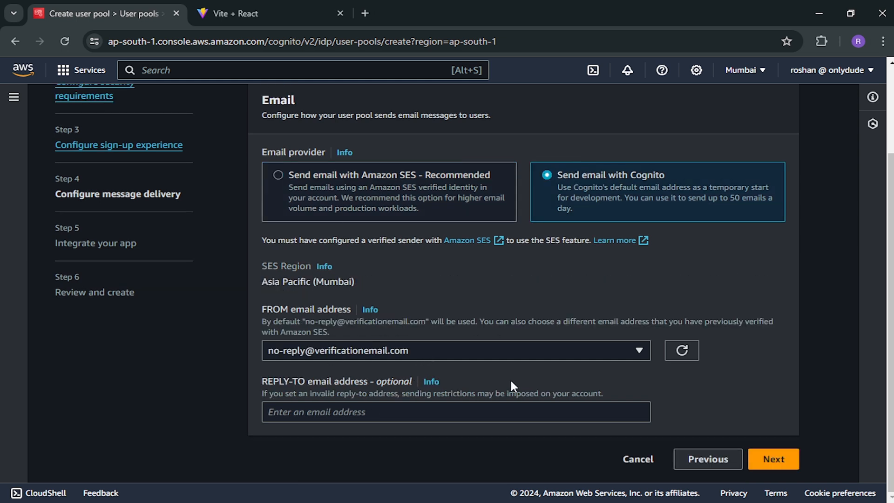
click(773, 459)
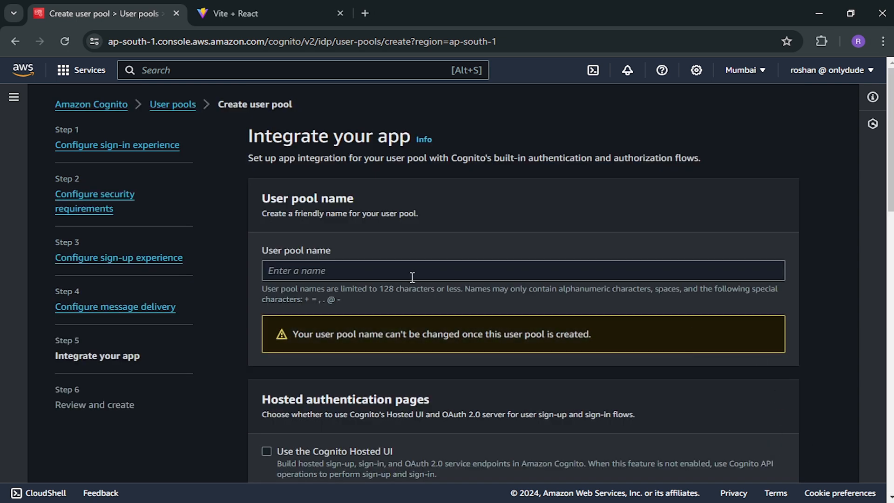
- Name the user pool demo-pool-02 and enable the Cognito Hosted UI
click(395, 277)
text(demo-pool-02)
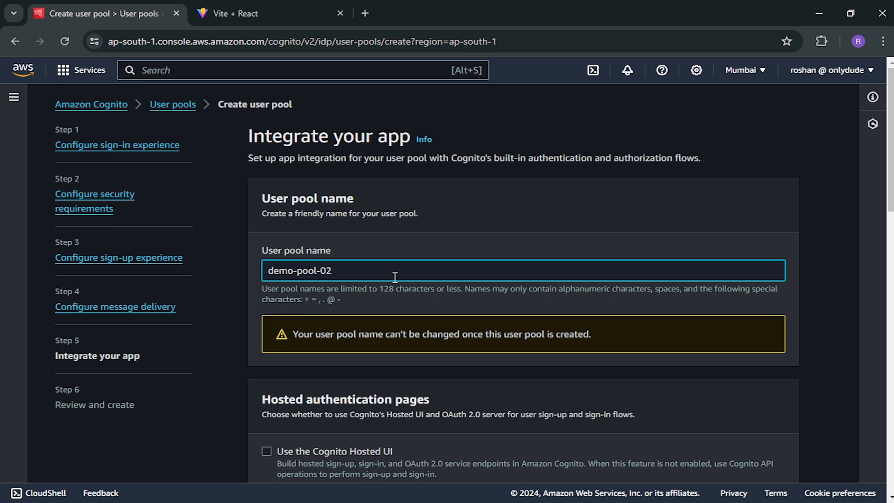
scroll(395, 280, down, 4)
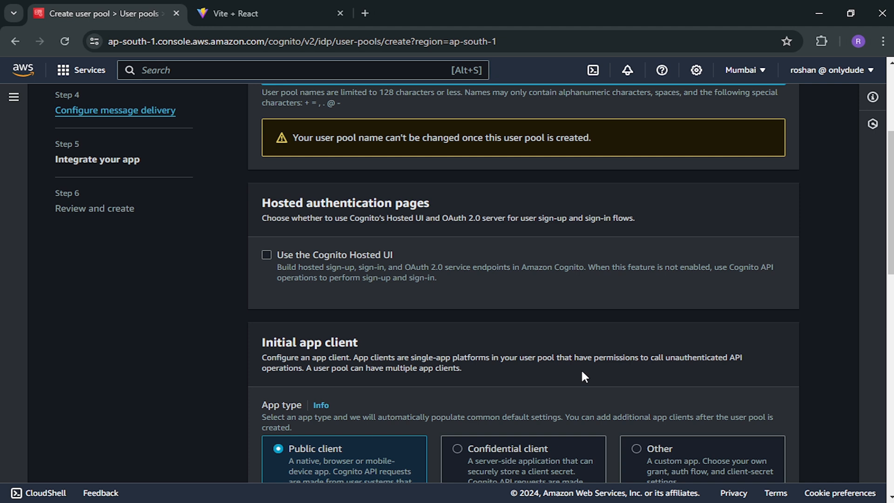
scroll(483, 310, up, 1)
click(266, 318)
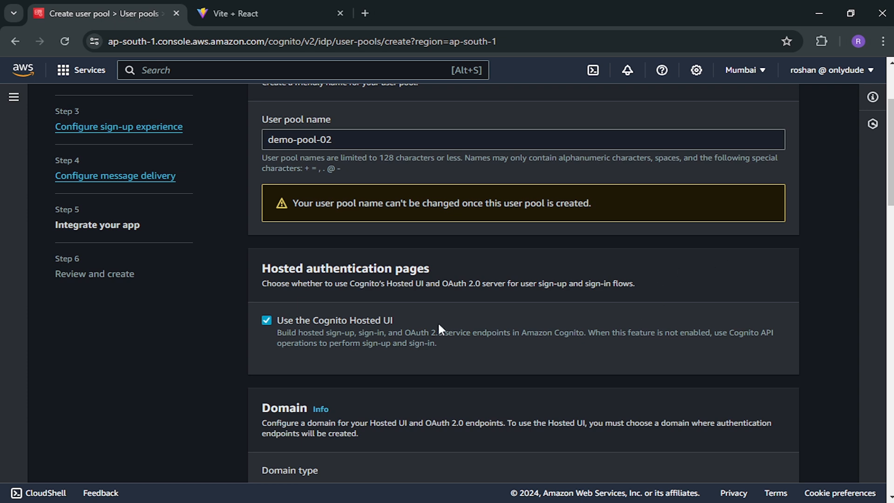
- Enter an available Cognito domain prefix made of 'demo-' plus the author's name
scroll(524, 308, down, 3)
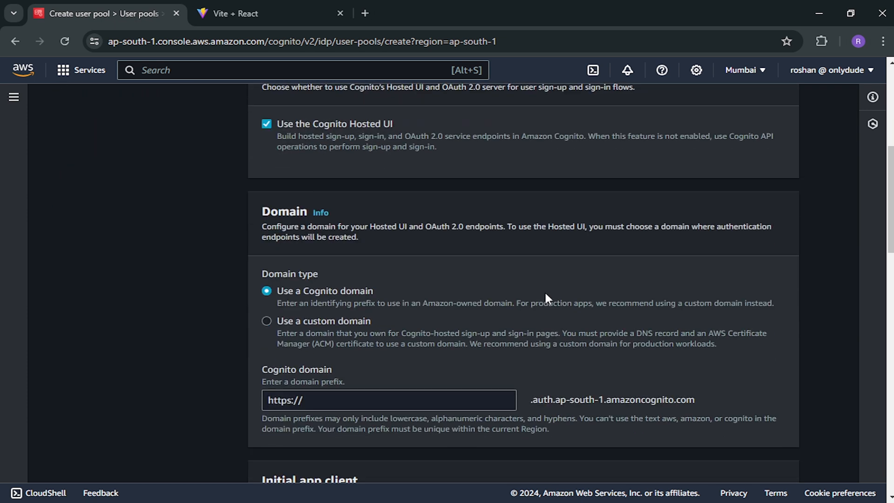
scroll(546, 297, down, 1)
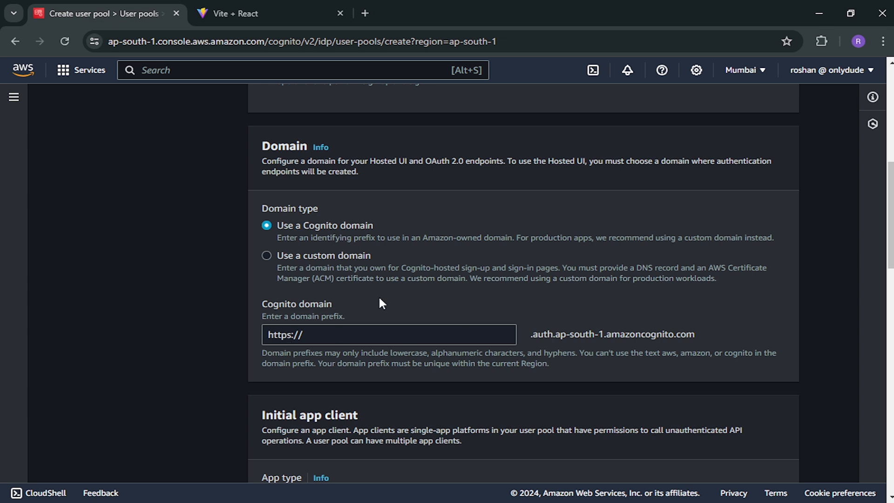
scroll(380, 299, up, 3)
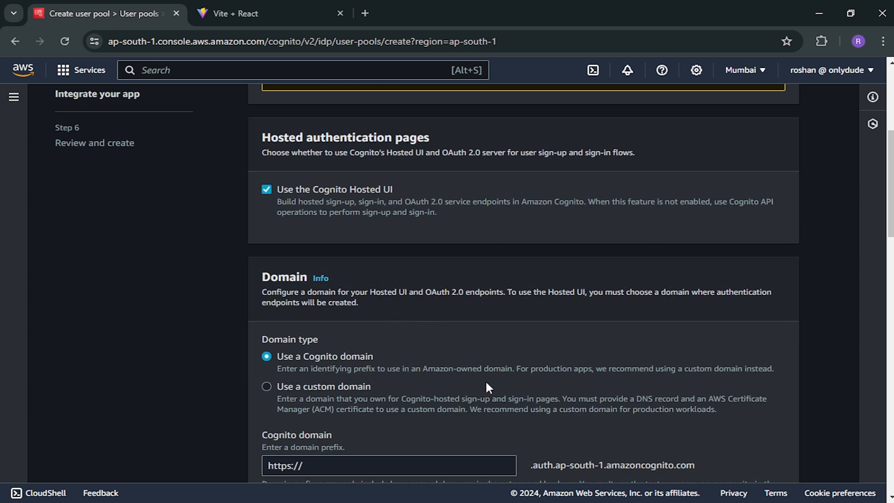
scroll(487, 385, down, 3)
click(371, 333)
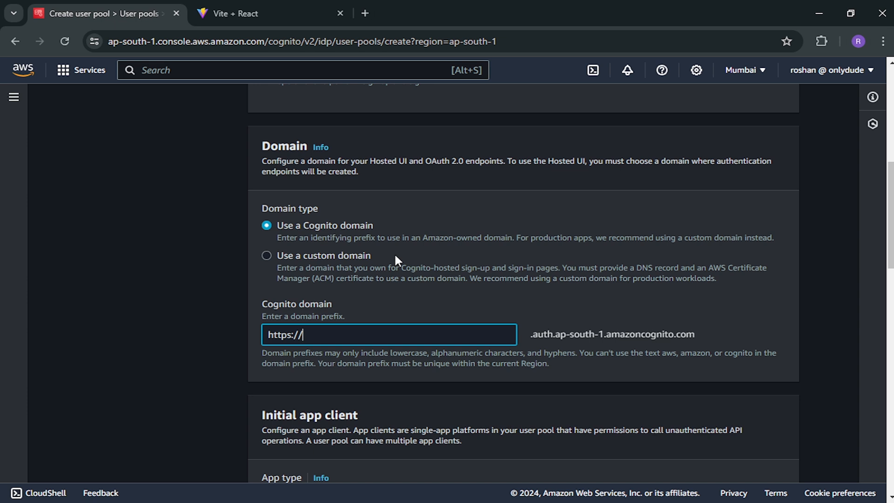
scroll(428, 299, up, 3)
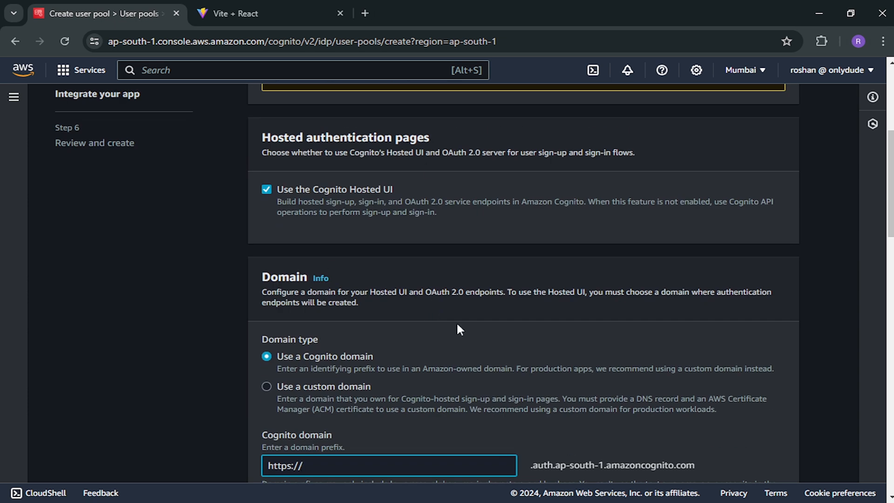
scroll(457, 325, down, 3)
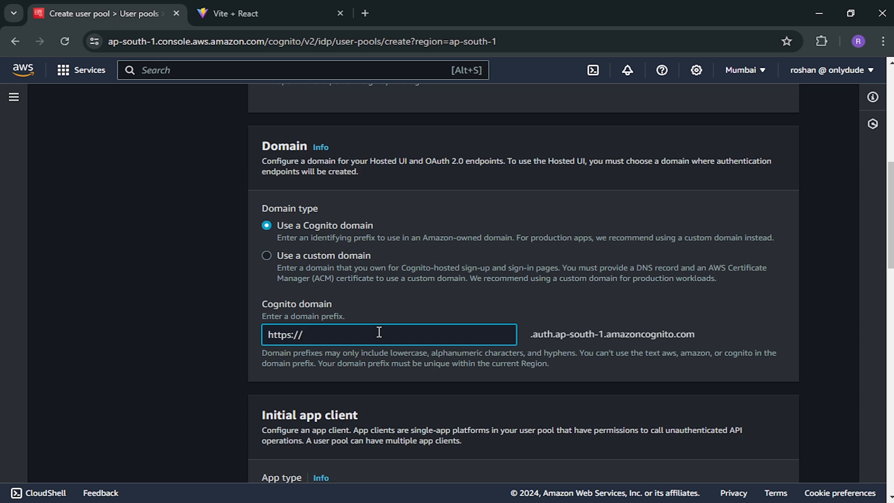
text(demo)
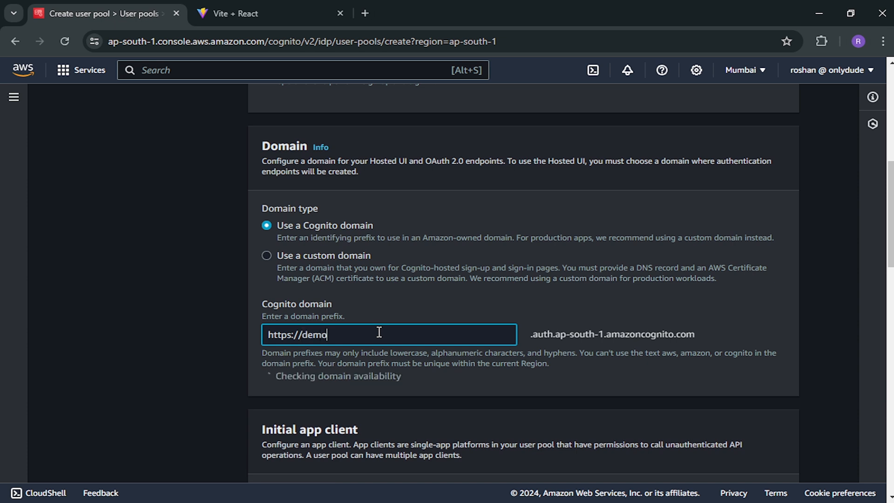
text(-)
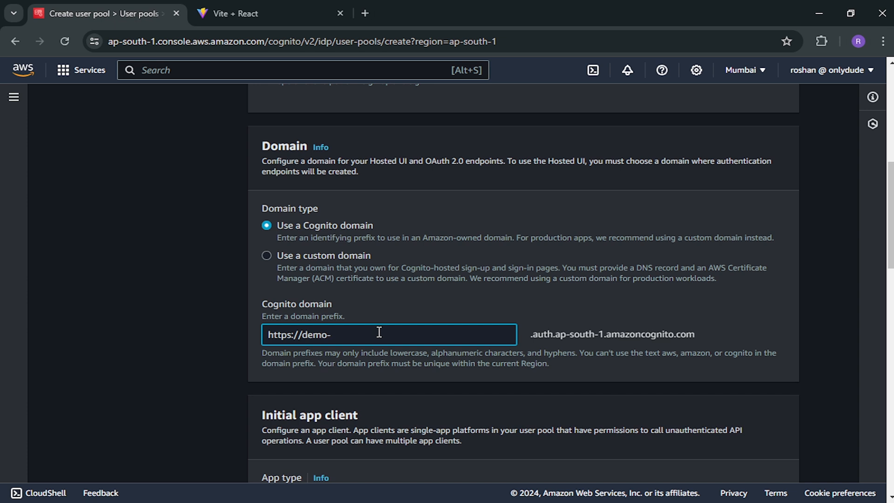
text(byroshan)
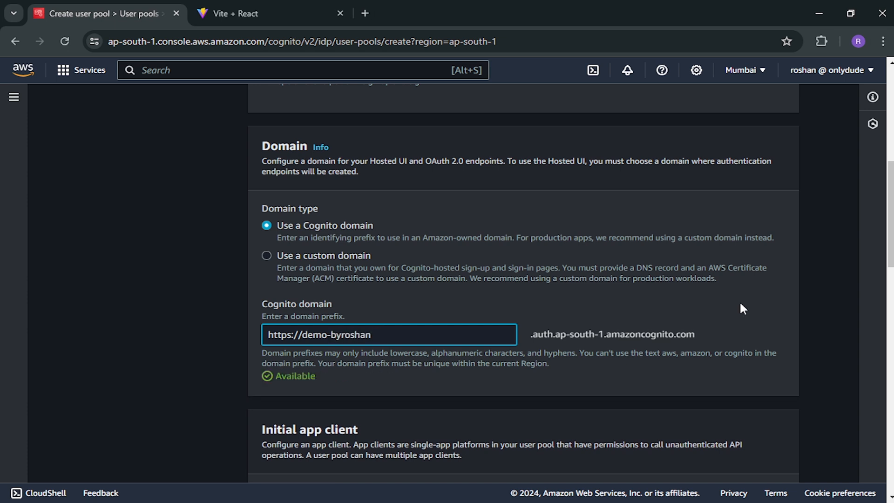
scroll(740, 305, down, 5)
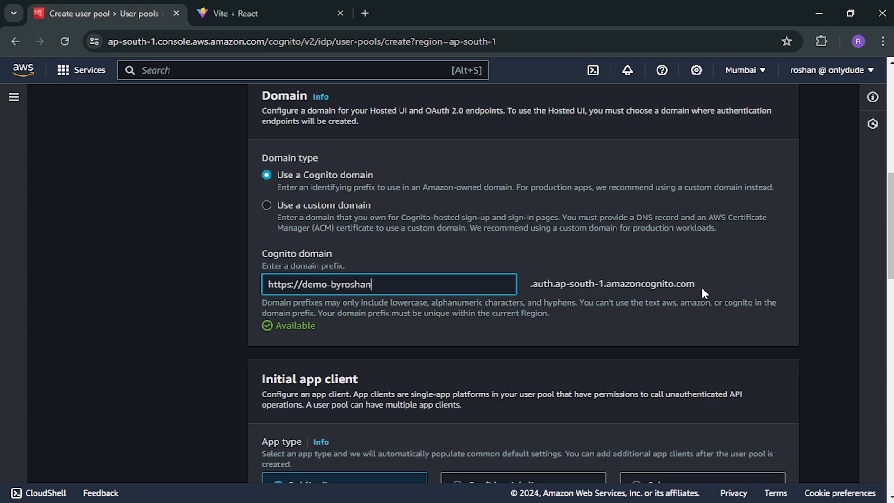
scroll(585, 230, down, 1)
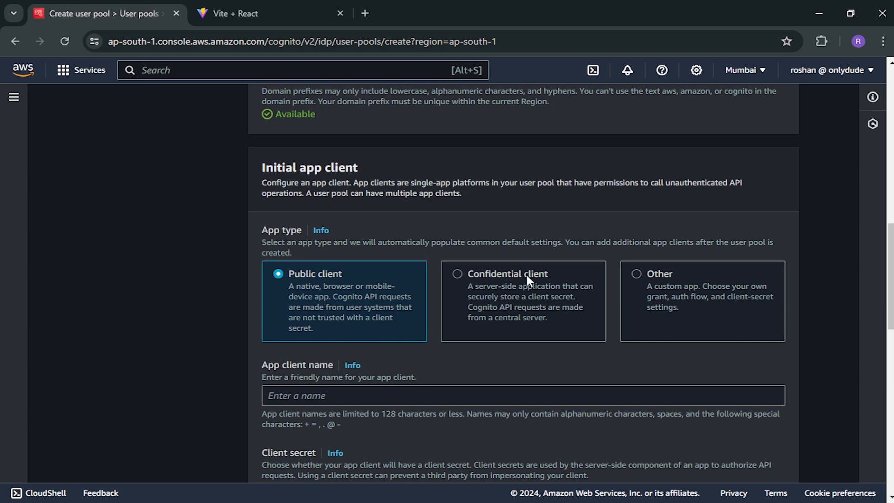
scroll(527, 276, up, 2)
scroll(443, 338, up, 2)
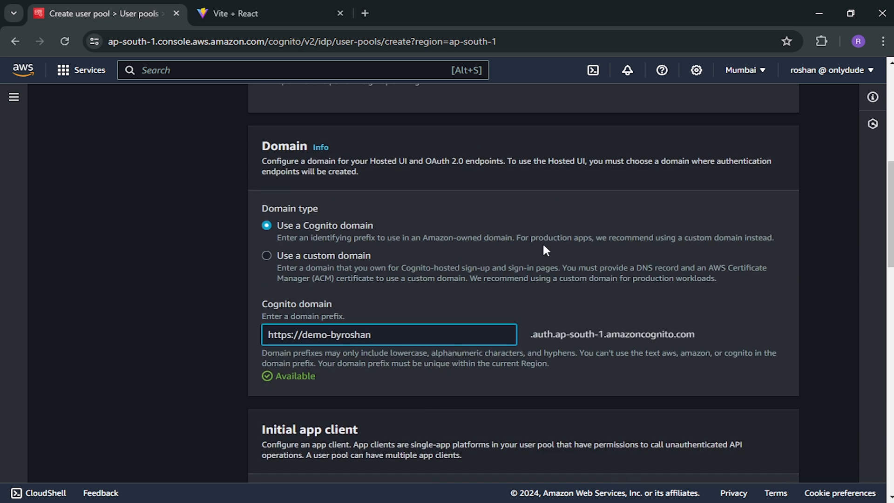
scroll(538, 275, up, 3)
scroll(474, 298, down, 4)
scroll(468, 378, up, 4)
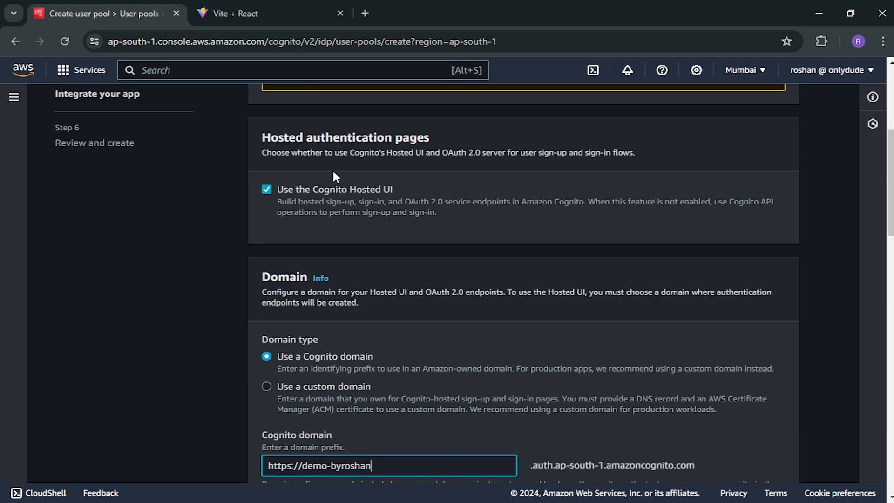
scroll(529, 298, down, 8)
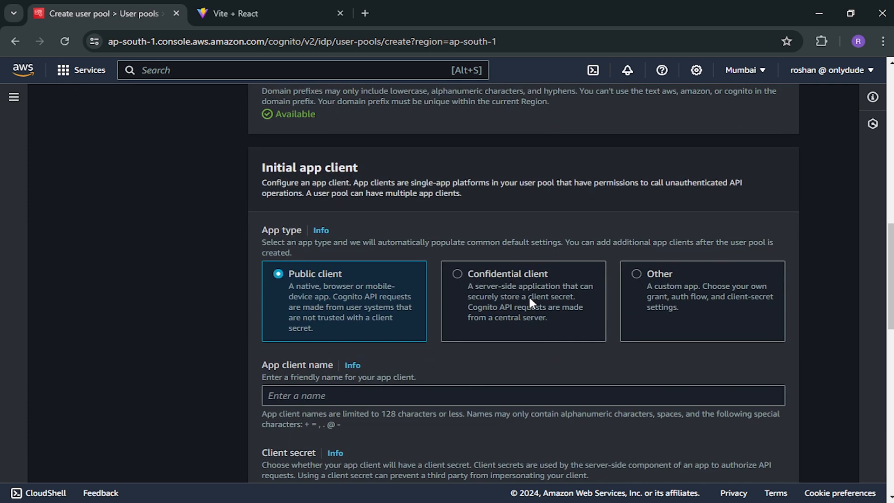
scroll(561, 228, down, 1)
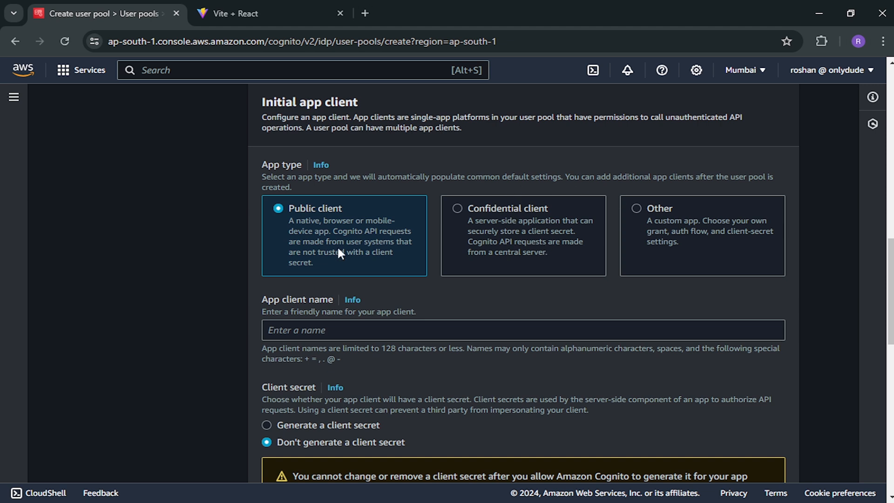
- Name the app client 'demo'
click(332, 334)
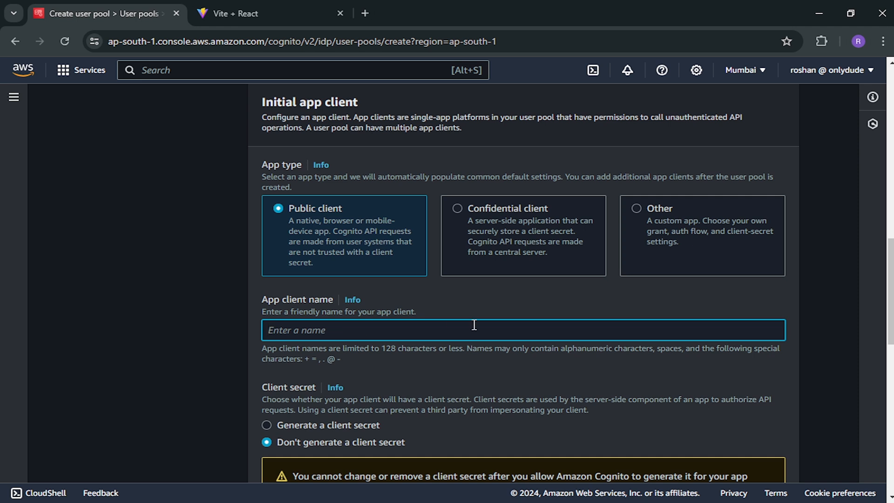
text(demo)
scroll(475, 325, down, 5)
scroll(473, 323, down, 2)
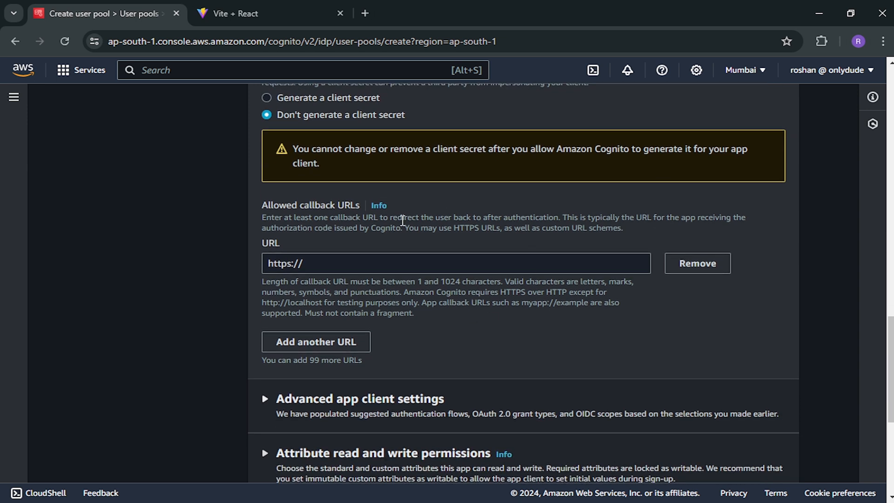
click(357, 264)
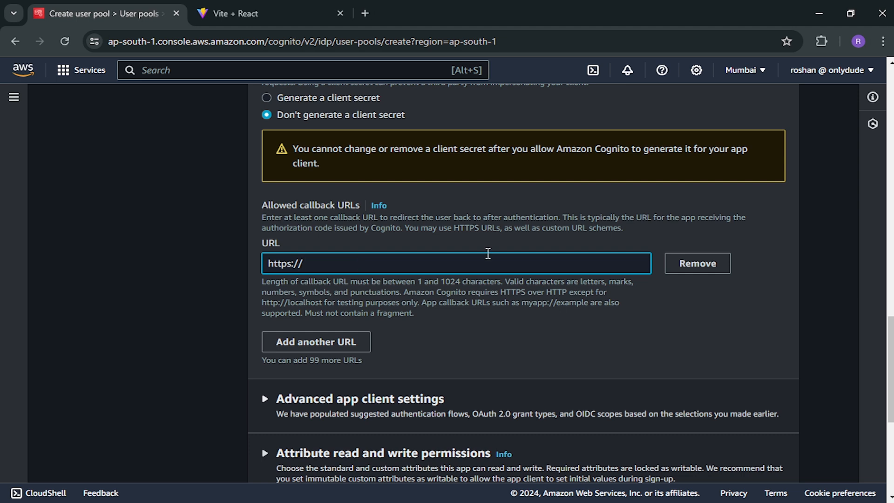
scroll(487, 251, up, 4)
scroll(487, 251, down, 4)
text(localhost/)
scroll(599, 337, down, 2)
scroll(599, 337, down, 4)
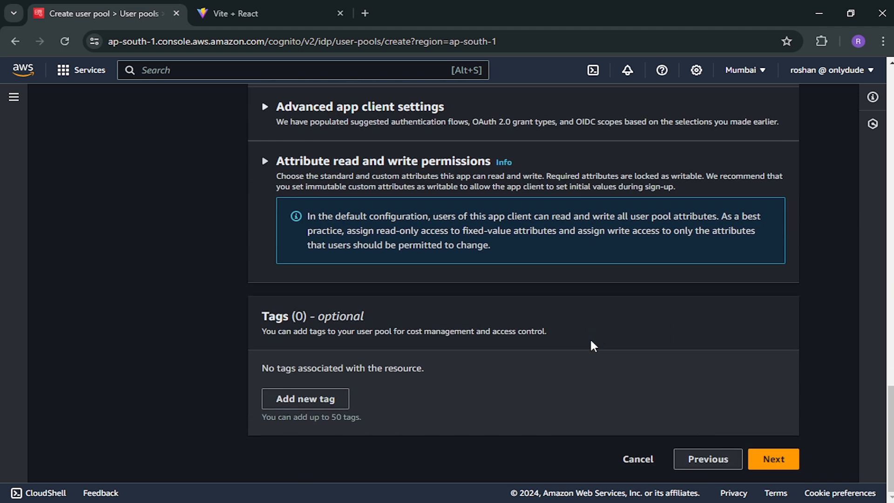
click(769, 458)
scroll(563, 323, down, 5)
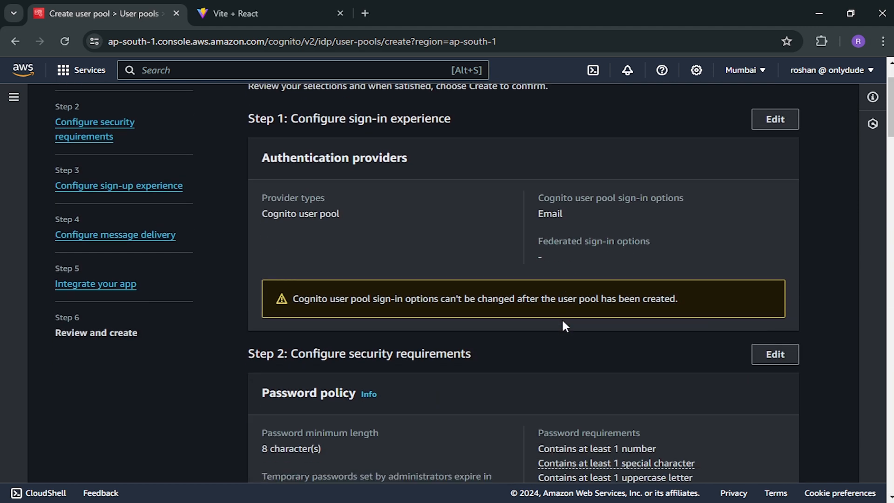
scroll(561, 318, up, 4)
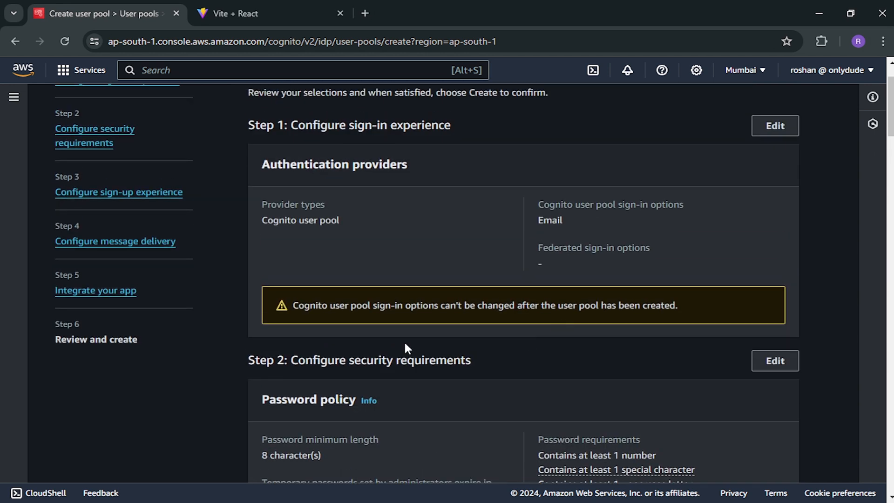
scroll(119, 193, up, 2)
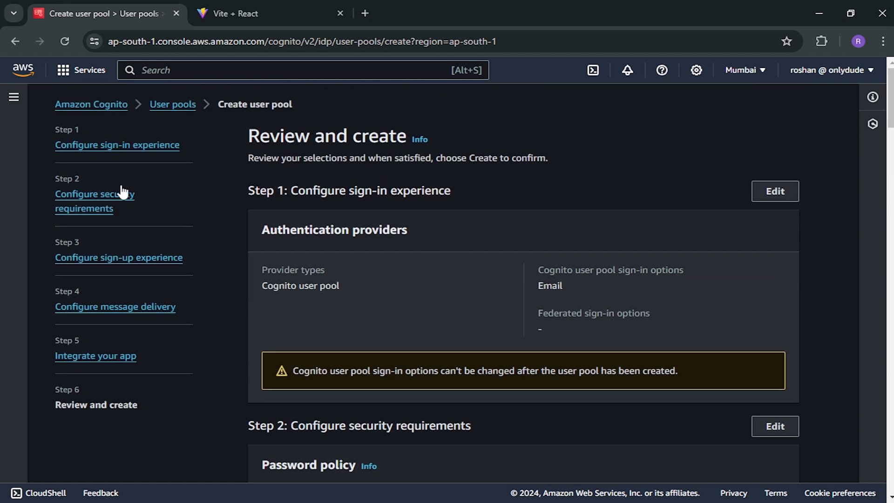
scroll(567, 296, down, 7)
scroll(567, 294, down, 20)
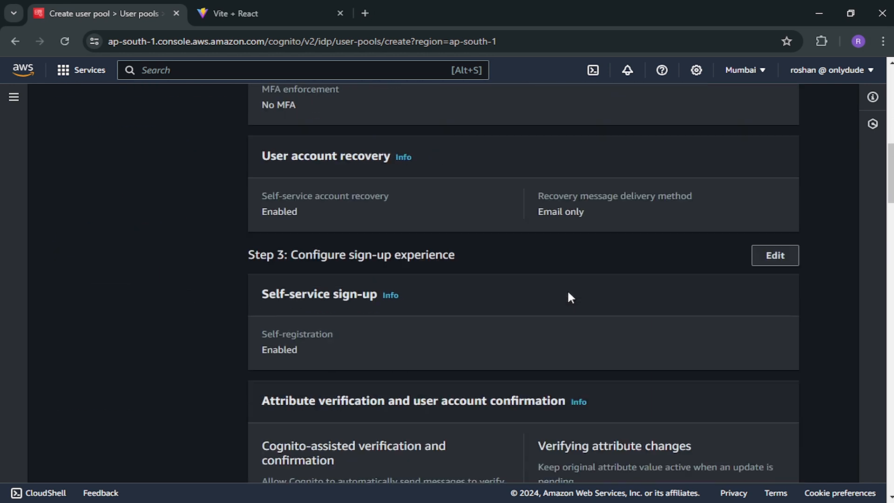
scroll(568, 292, down, 15)
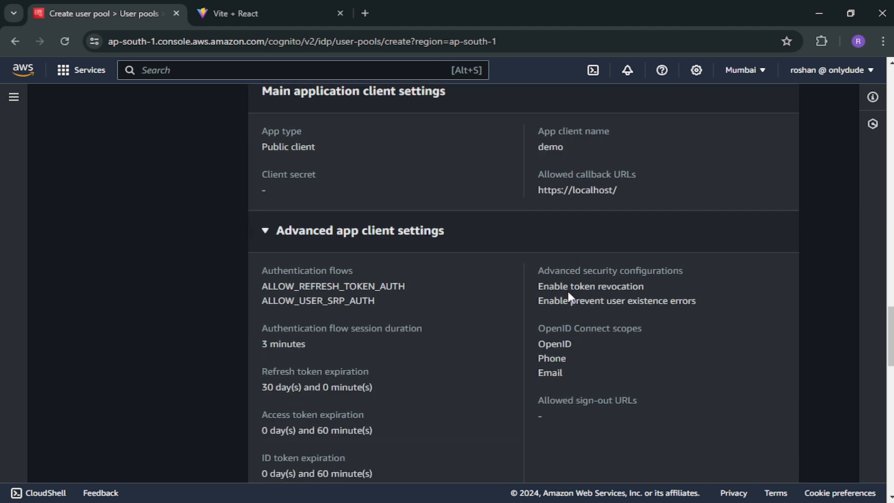
scroll(568, 293, up, 10)
scroll(568, 292, down, 15)
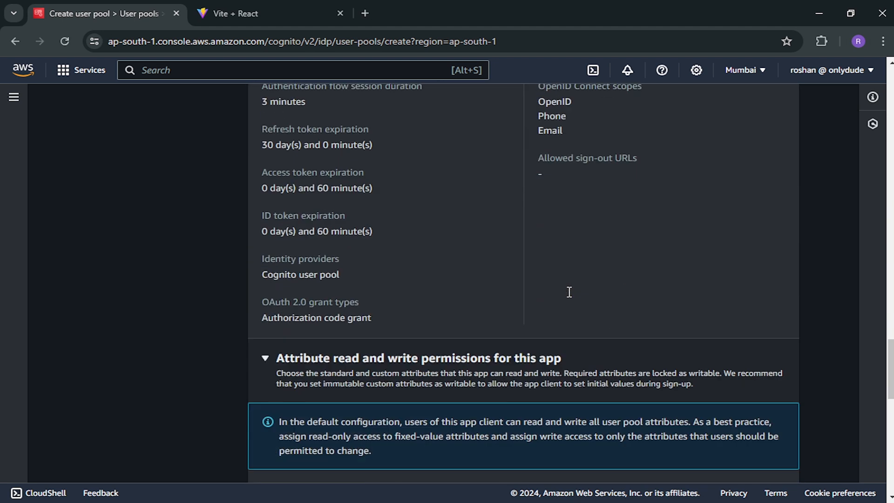
- Create the demo-pool-02 user pool and open its App integration settings
click(736, 466)
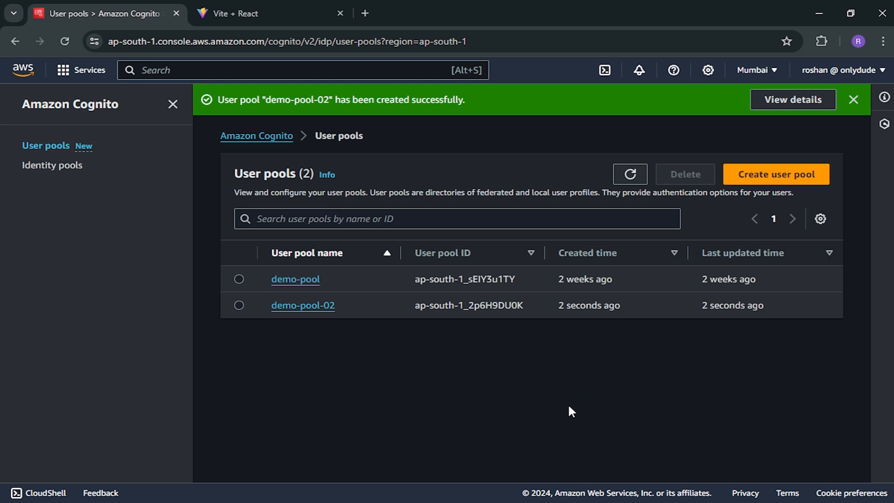
click(853, 100)
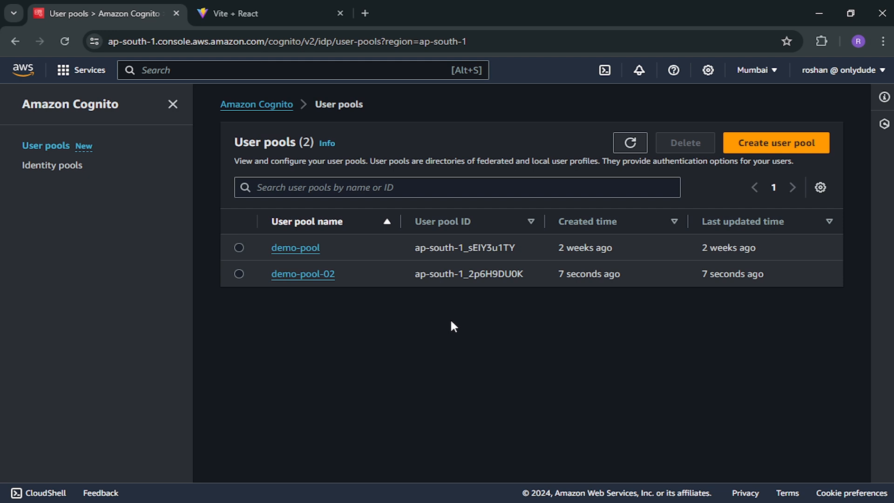
click(308, 278)
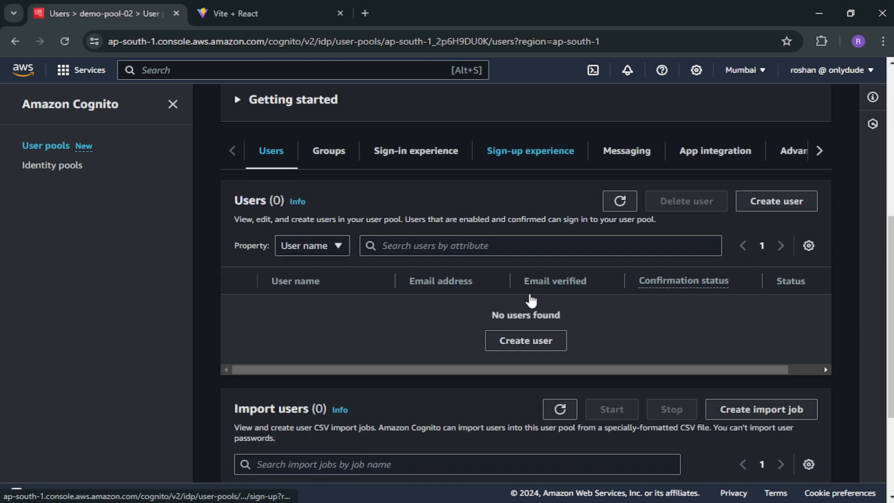
click(715, 154)
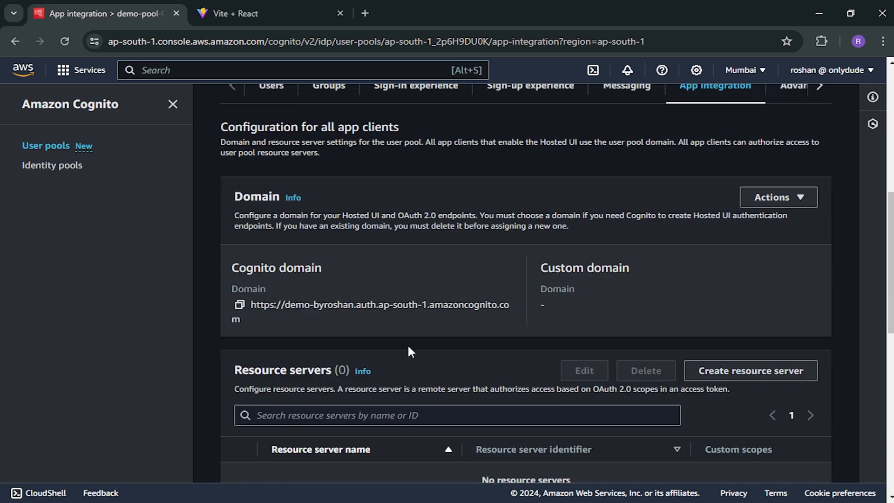
- Open the demo app client from the App client list and scroll to its Hosted UI section
scroll(410, 351, down, 2)
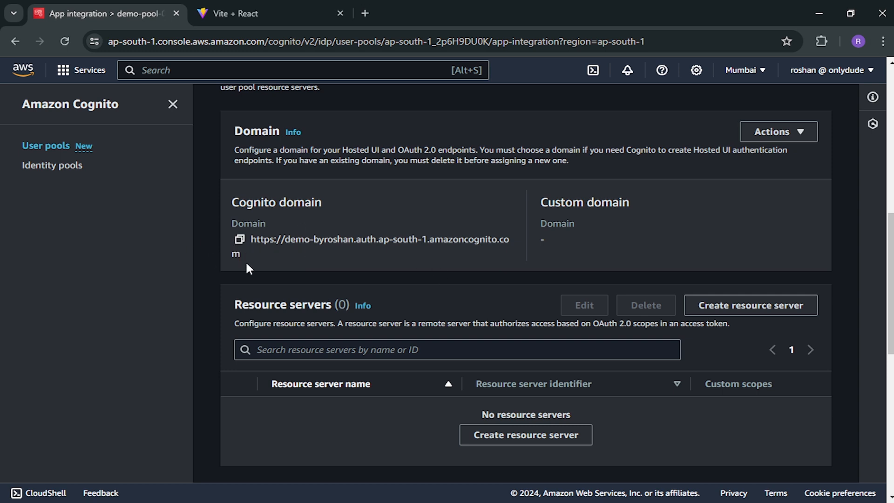
scroll(435, 254, down, 8)
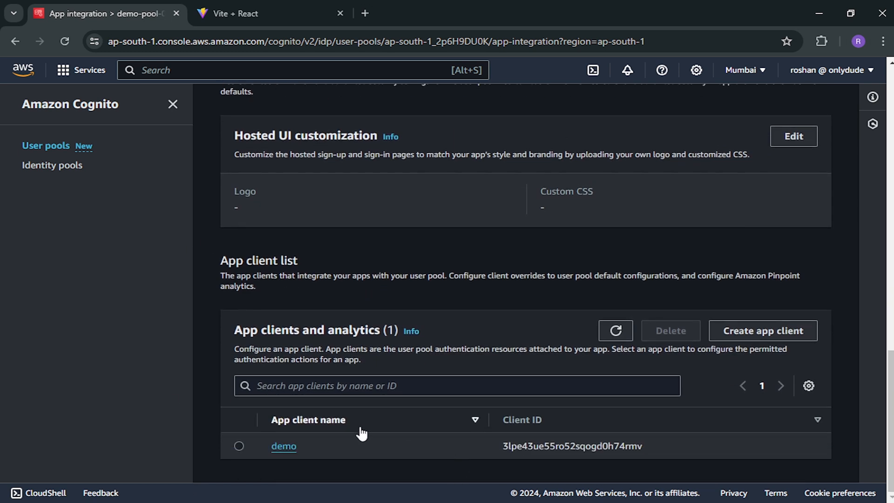
click(285, 447)
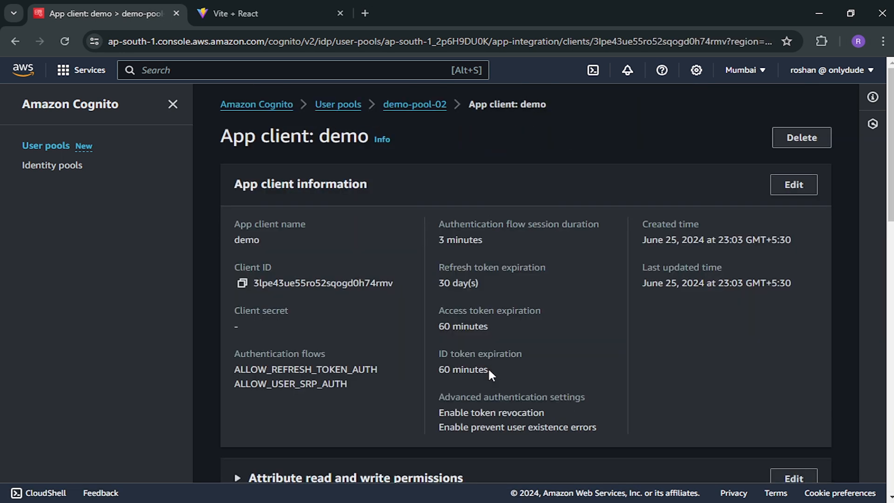
scroll(489, 370, down, 7)
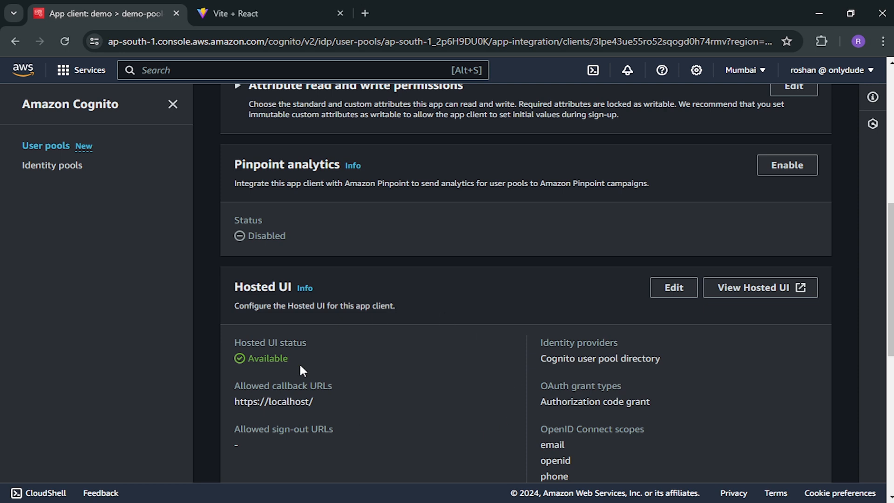
- Open the Hosted UI sign-in page in a new tab and highlight its Cognito domain in the address bar
click(749, 289)
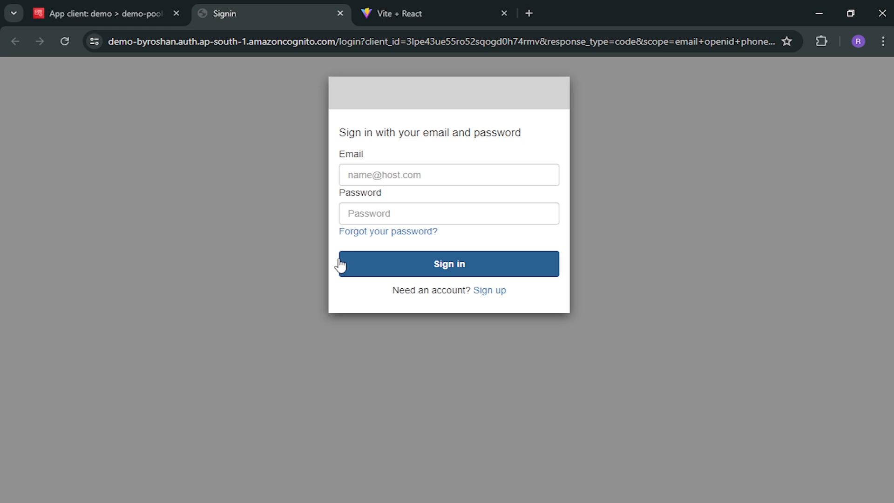
click(142, 44)
click(140, 44)
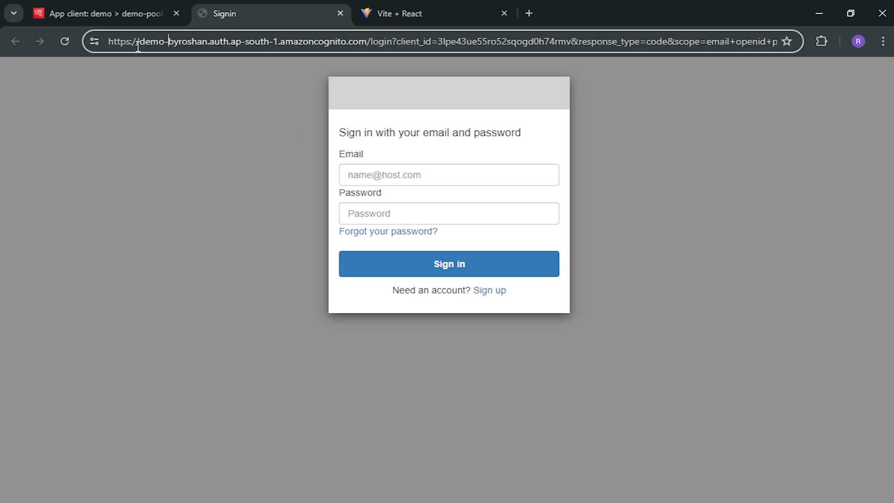
drag(142, 43, 368, 39)
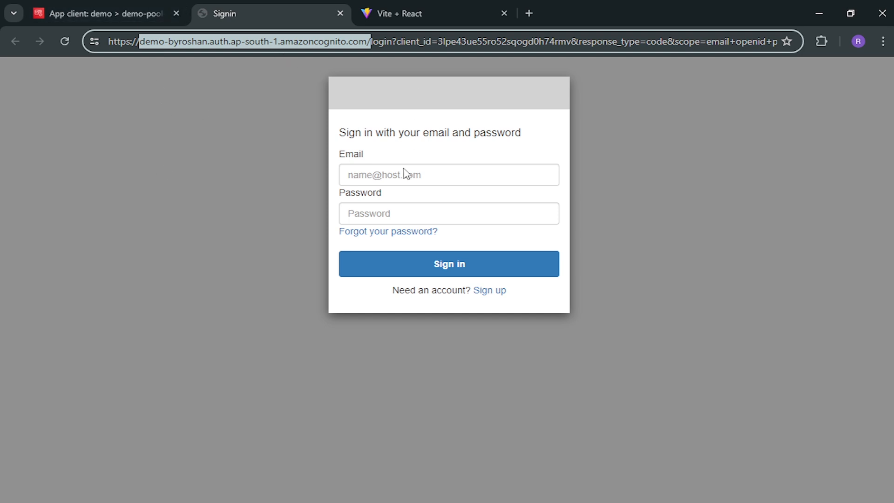
- Go to the Hosted UI sign-up form, then return to the demo app client page in the console
click(417, 173)
click(156, 240)
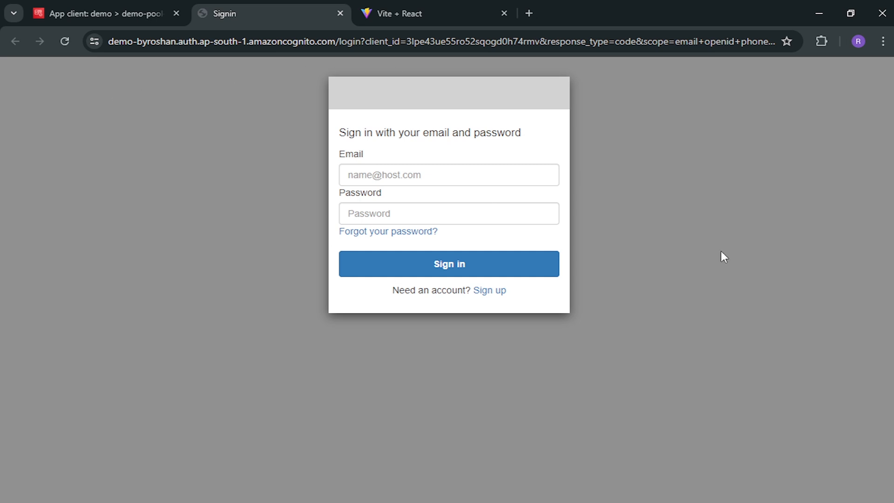
click(491, 292)
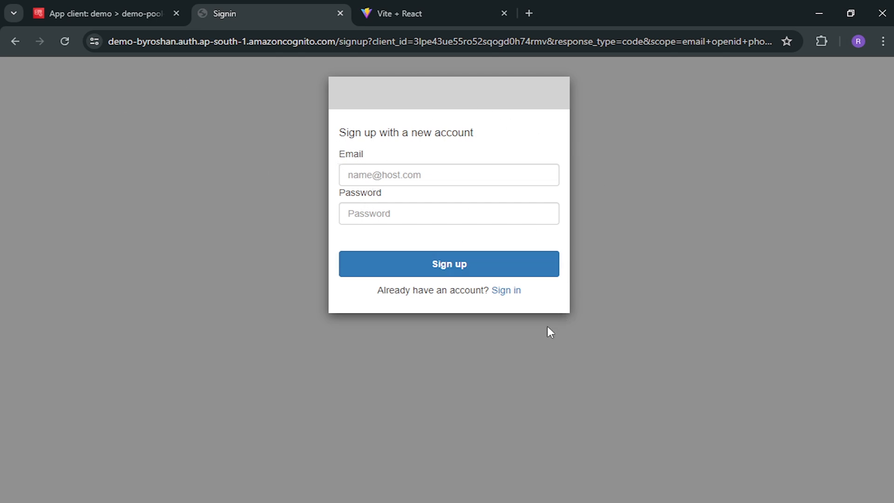
click(81, 11)
scroll(398, 279, up, 8)
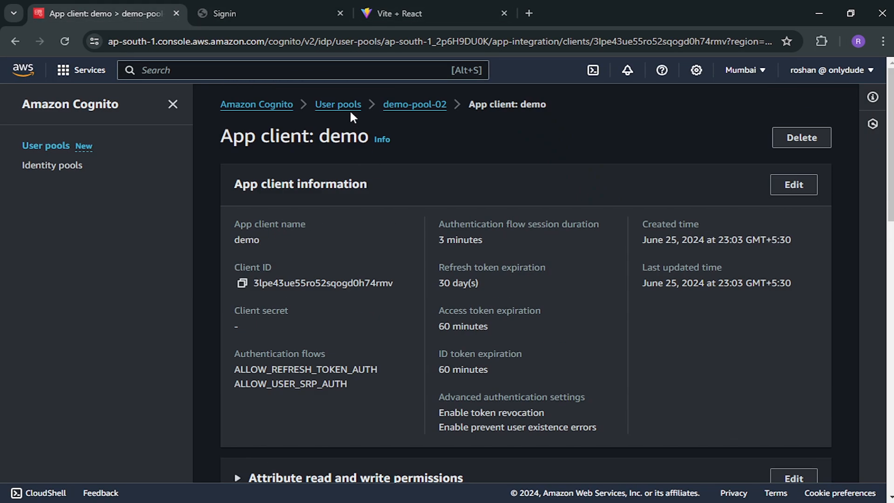
- Return to the User pools list and open demo-pool-02, which shows no users
click(355, 105)
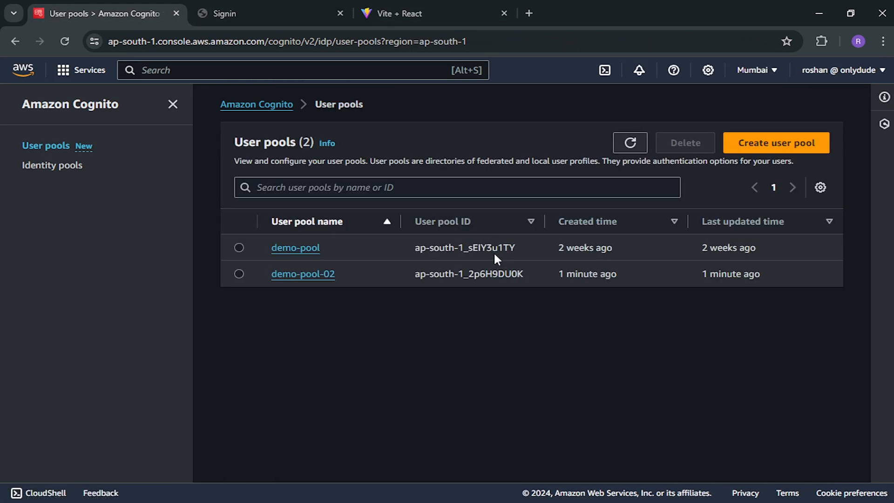
click(297, 13)
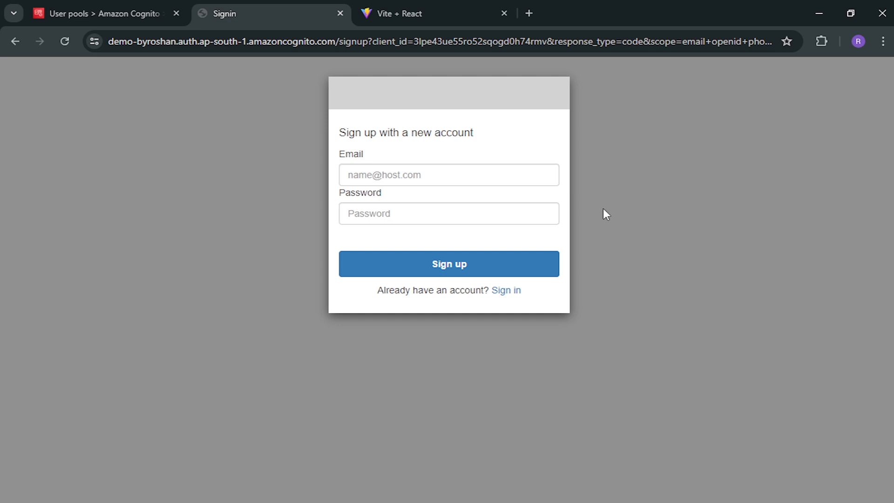
click(116, 9)
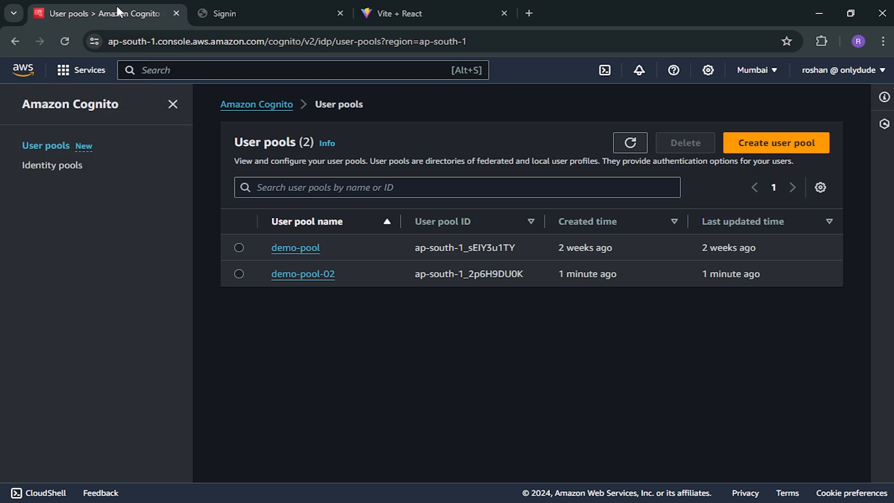
click(315, 276)
- Start a new user in demo-pool-02, cancel the form, and return to the hosted sign-up page
scroll(535, 319, down, 3)
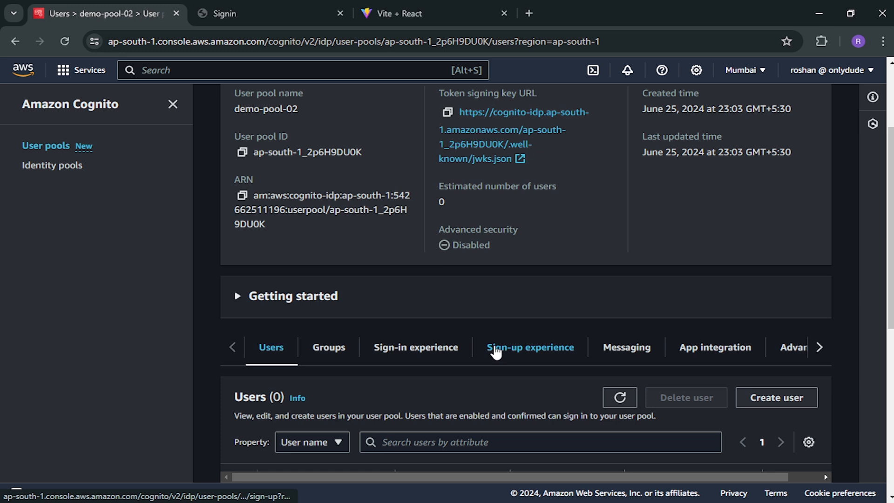
scroll(496, 353, down, 4)
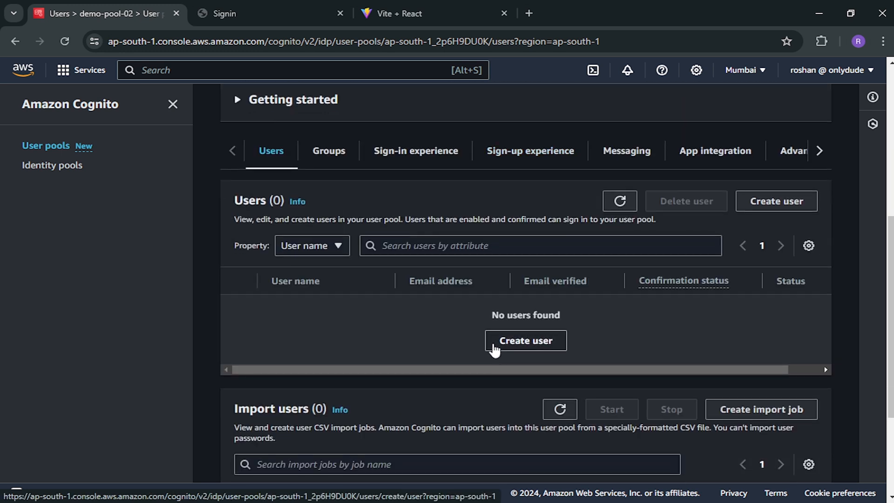
click(523, 347)
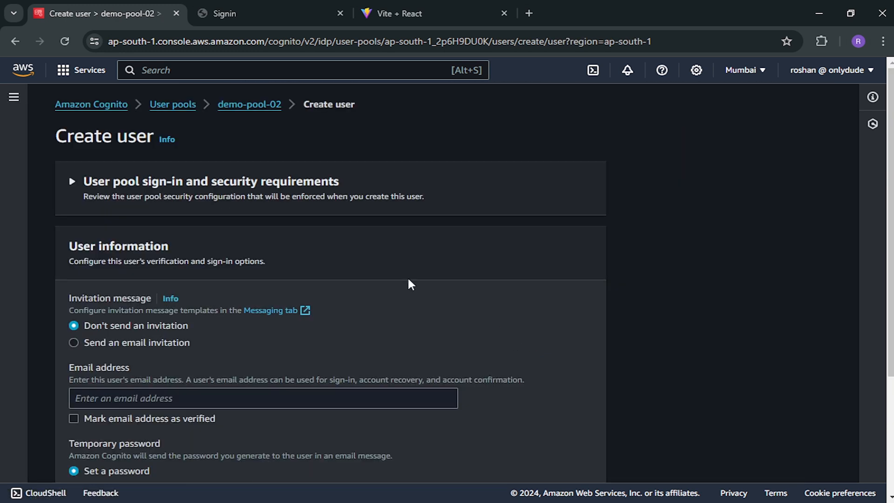
scroll(396, 273, down, 3)
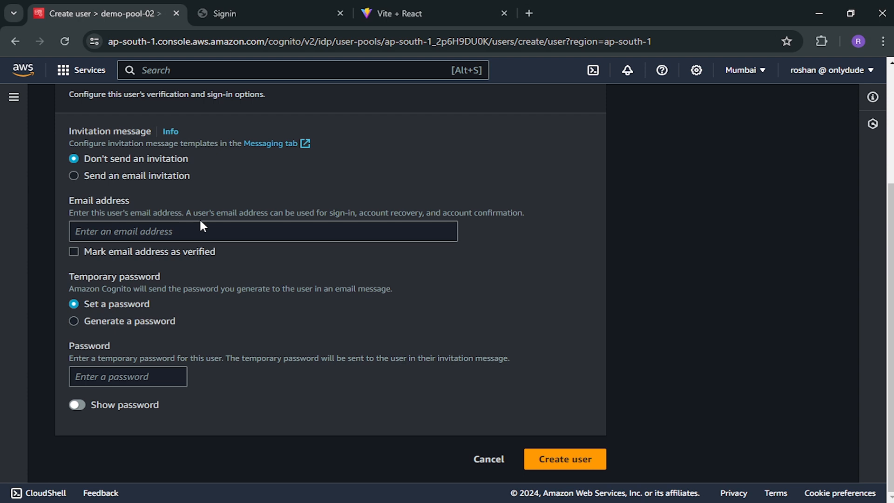
click(492, 459)
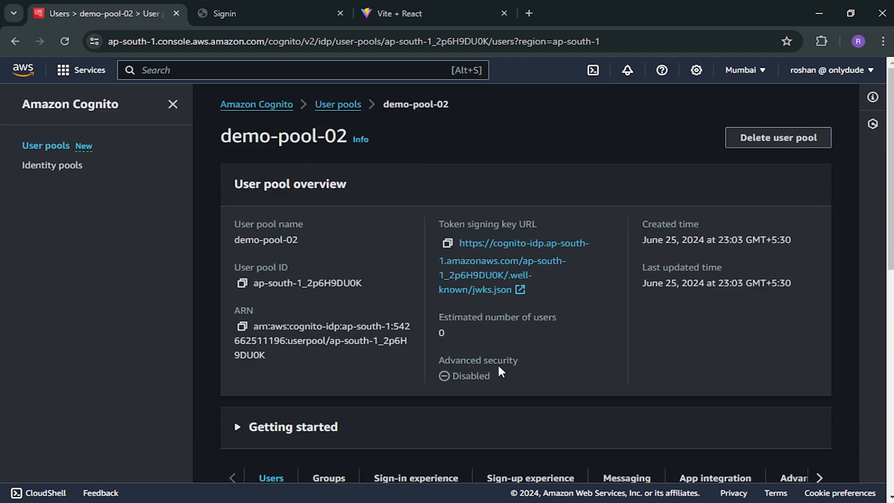
scroll(502, 391, down, 4)
scroll(509, 341, up, 2)
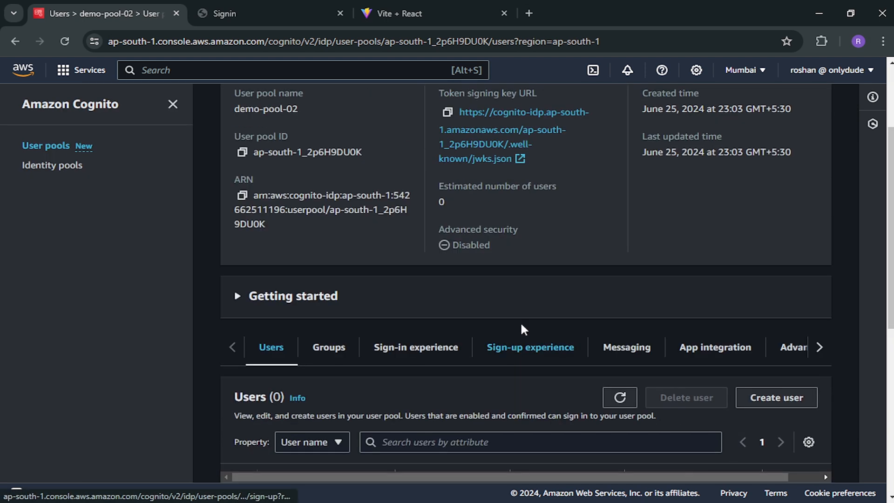
click(252, 18)
- Sign up on the Hosted UI with a saved e-mail and a password, then return to the console
click(446, 180)
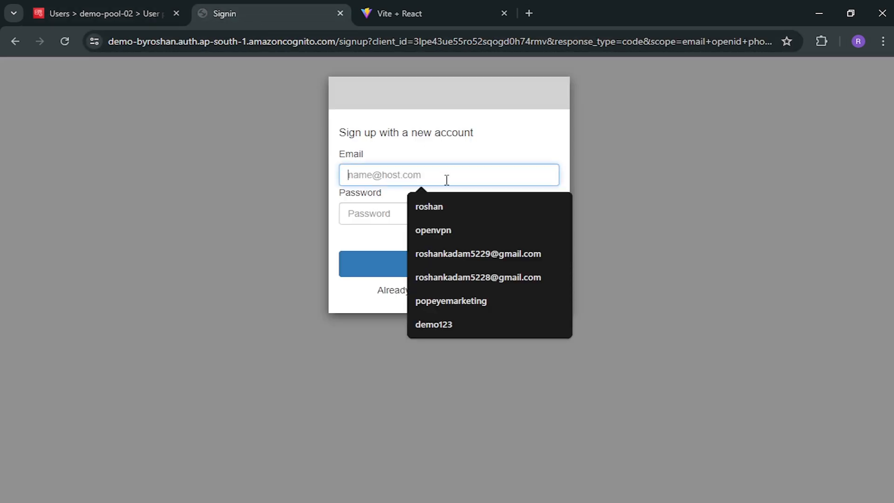
click(451, 279)
click(434, 217)
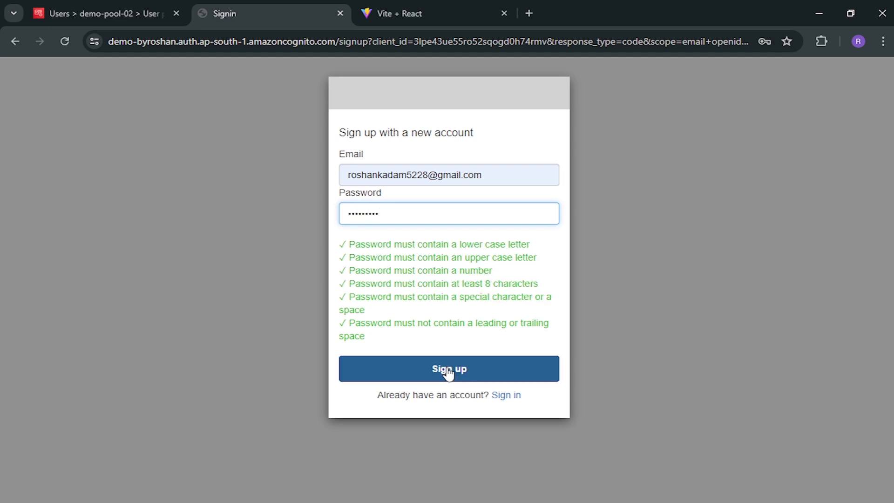
click(450, 370)
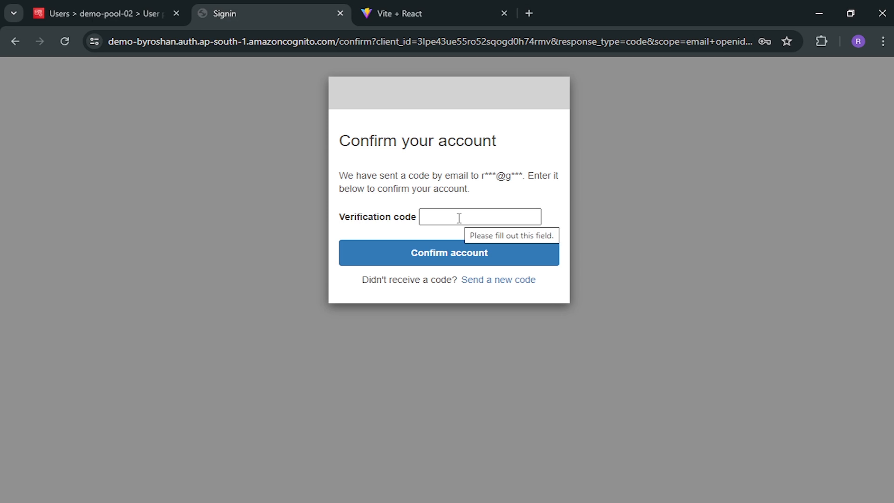
click(124, 6)
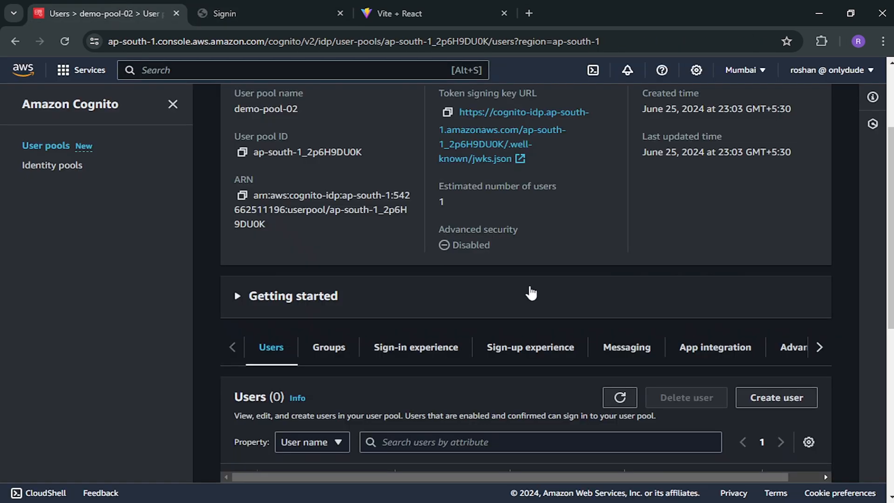
- Refresh the Users table to show the new unconfirmed user, rearrange tabs, and open a blank tab
scroll(532, 294, down, 4)
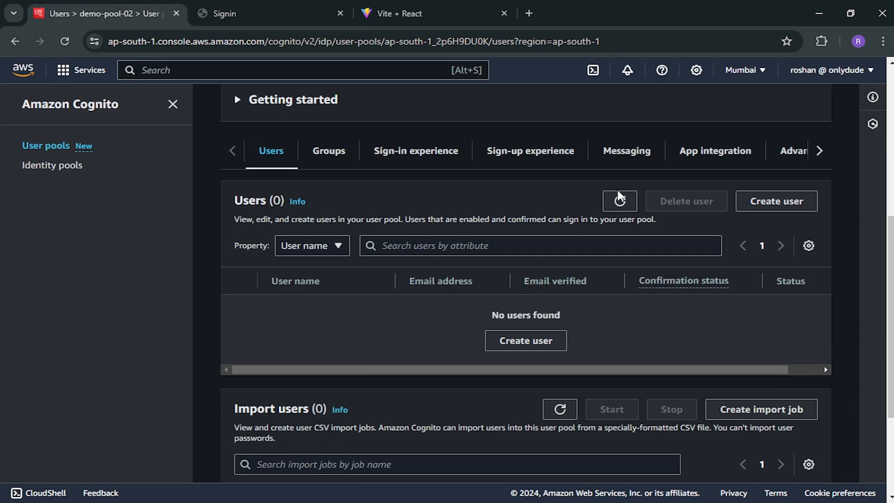
click(619, 201)
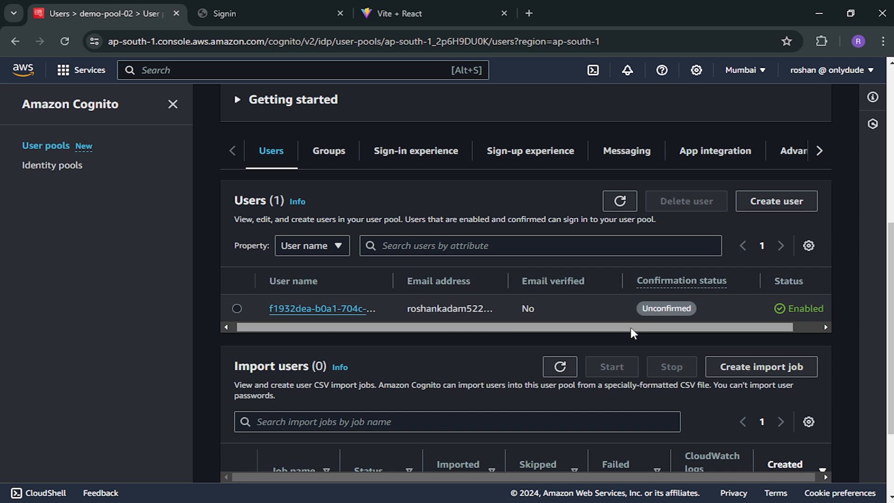
scroll(668, 314, right, 2)
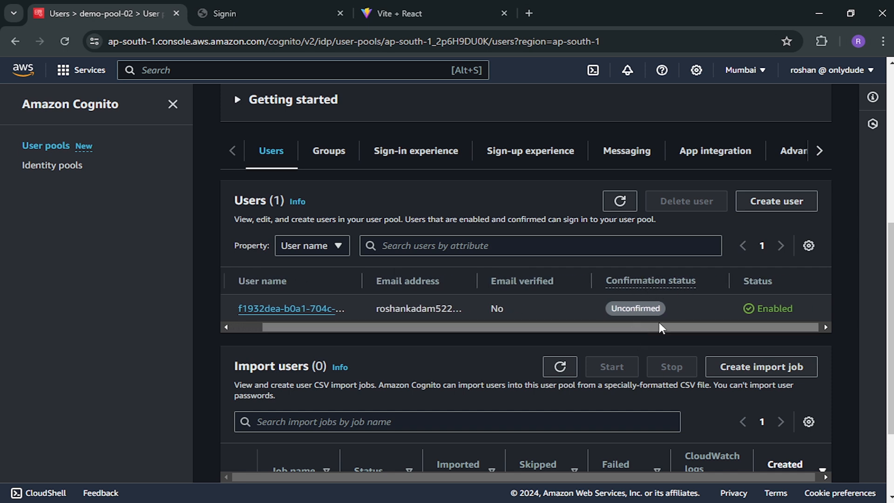
drag(279, 6, 392, 6)
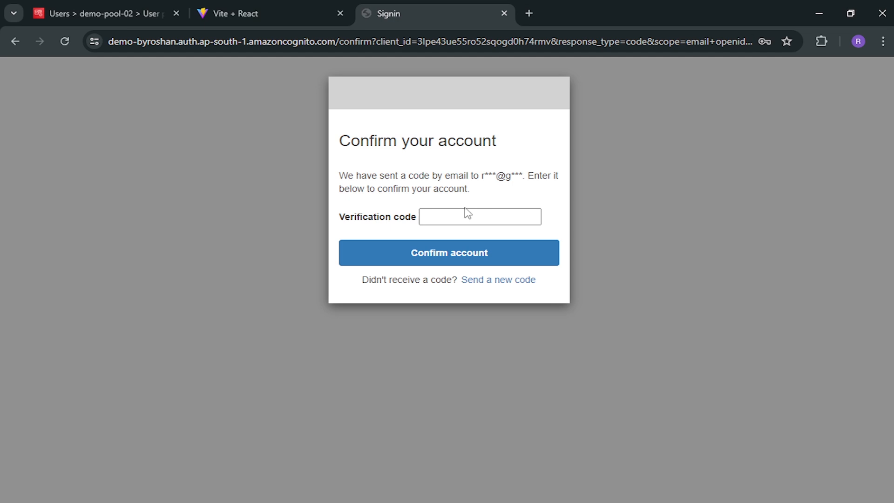
click(530, 13)
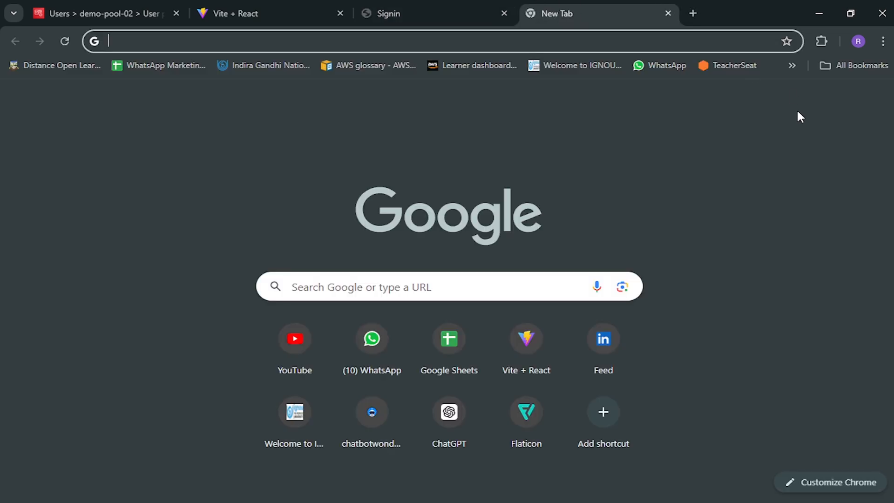
- Find the 'Your verification code' e-mail in Gmail and return to the Confirm your account form
click(740, 100)
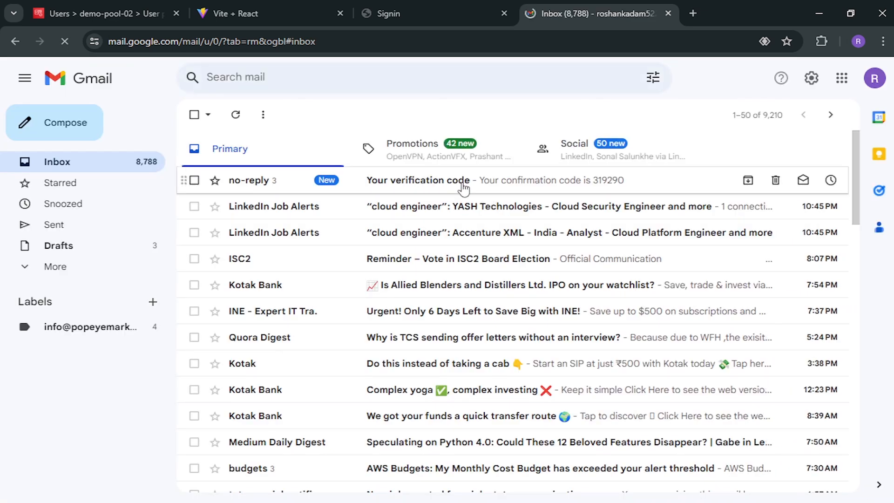
click(388, 14)
click(448, 219)
- Confirm the account with the e-mailed code, reload the localhost redirect, and return to the Users page
text(•••••)
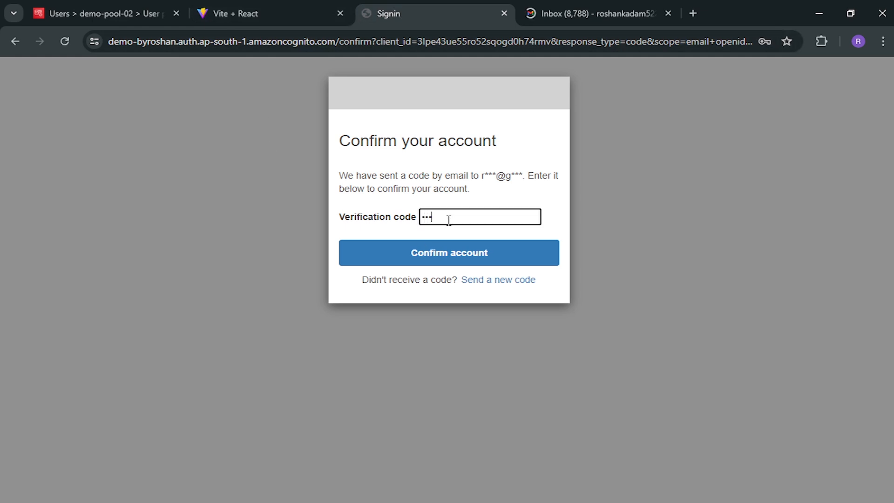
click(479, 253)
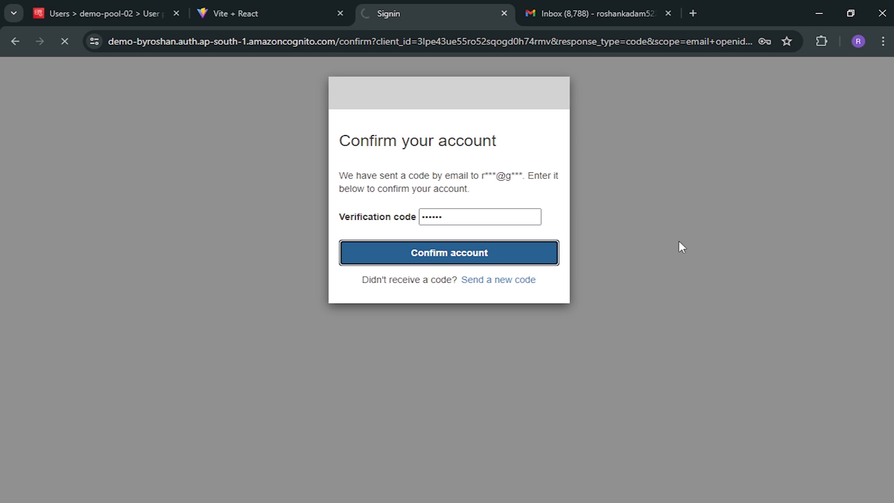
key(F5)
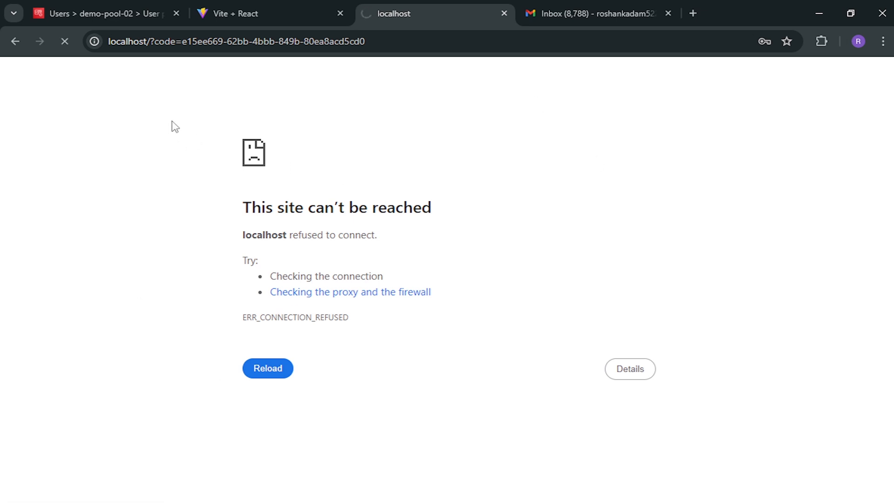
click(153, 43)
click(153, 43)
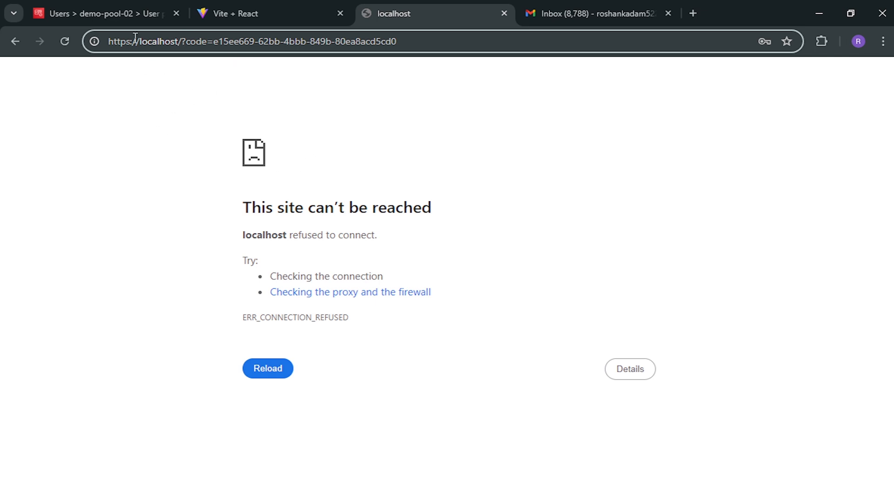
click(111, 7)
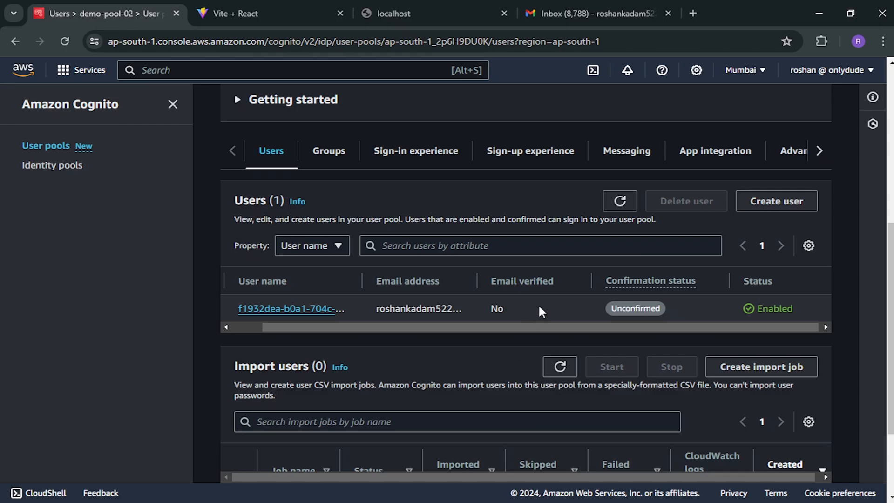
- Refresh the Users table to show the user as Confirmed with Email verified Yes
click(621, 201)
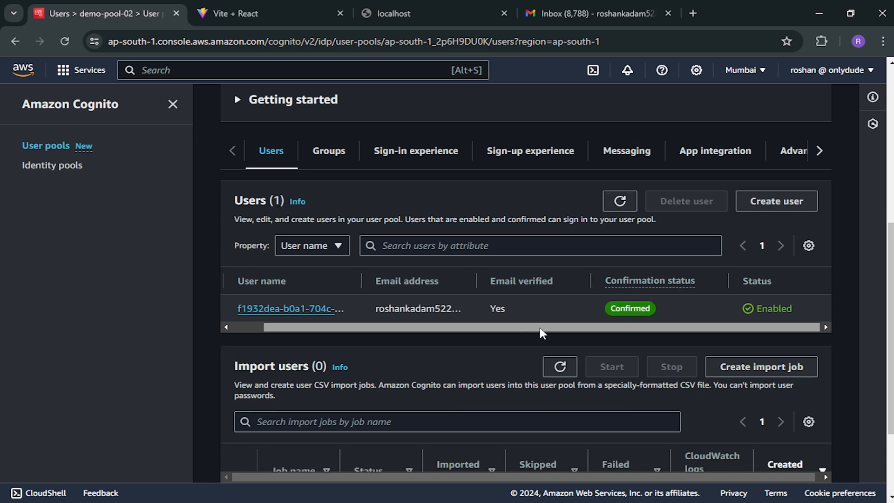
drag(564, 328, 415, 328)
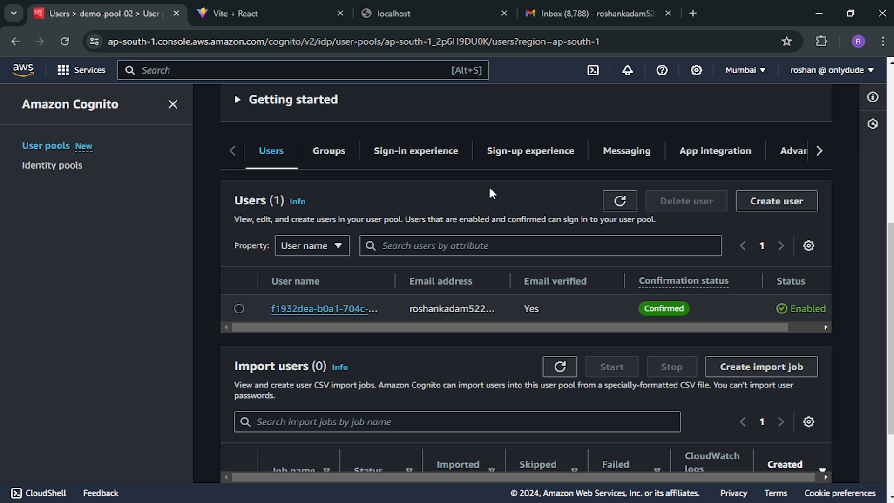
scroll(535, 205, up, 5)
scroll(534, 205, down, 6)
scroll(604, 282, up, 1)
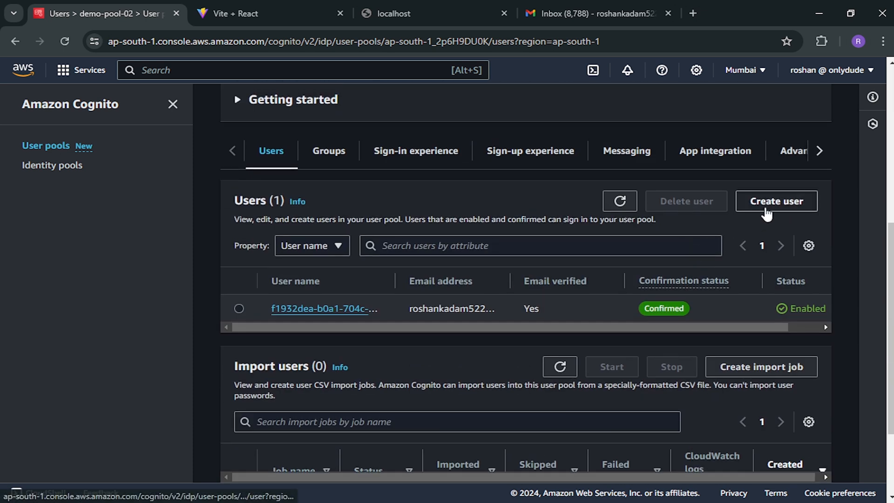
- Start a new user in demo-pool-02 and enter the user's Gmail address
click(776, 210)
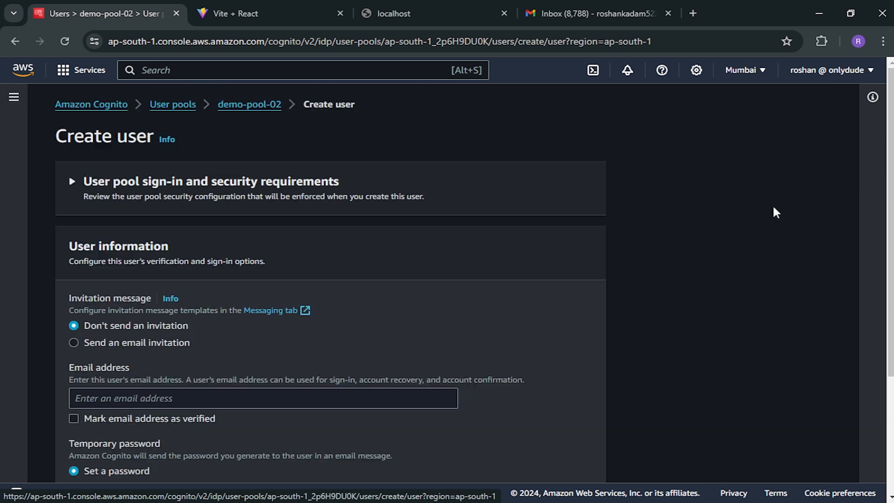
scroll(450, 310, down, 1)
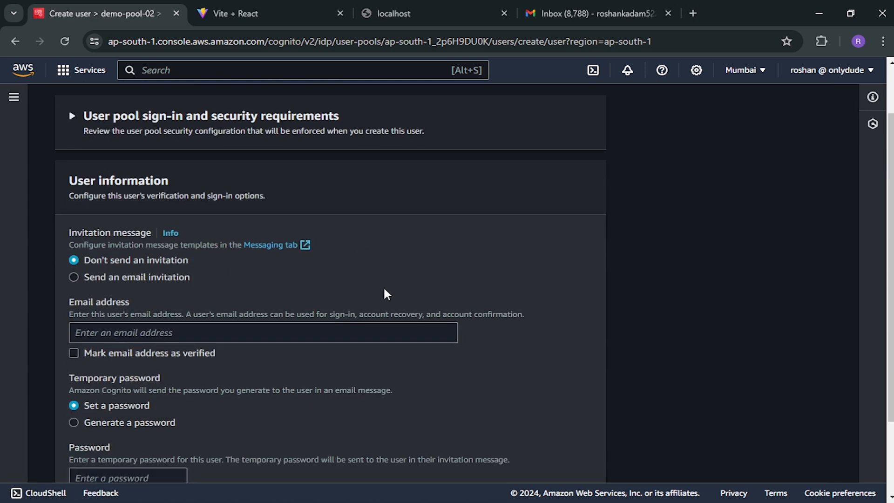
scroll(385, 294, down, 2)
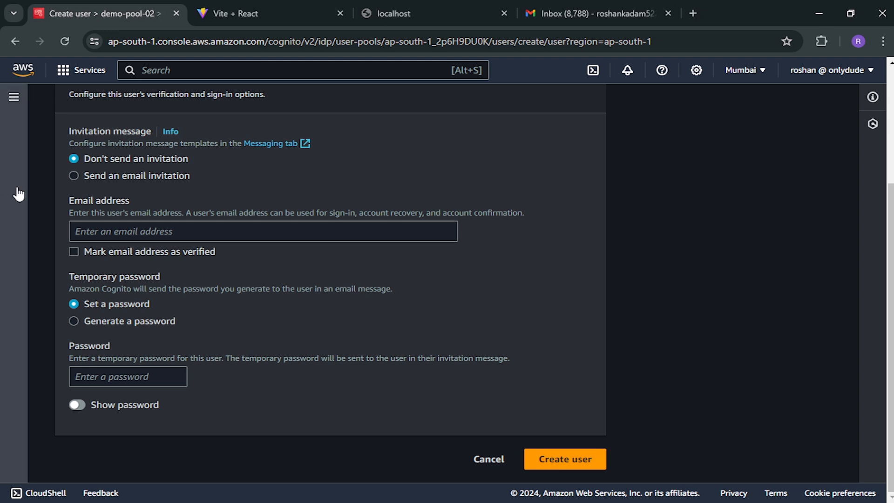
scroll(344, 287, up, 2)
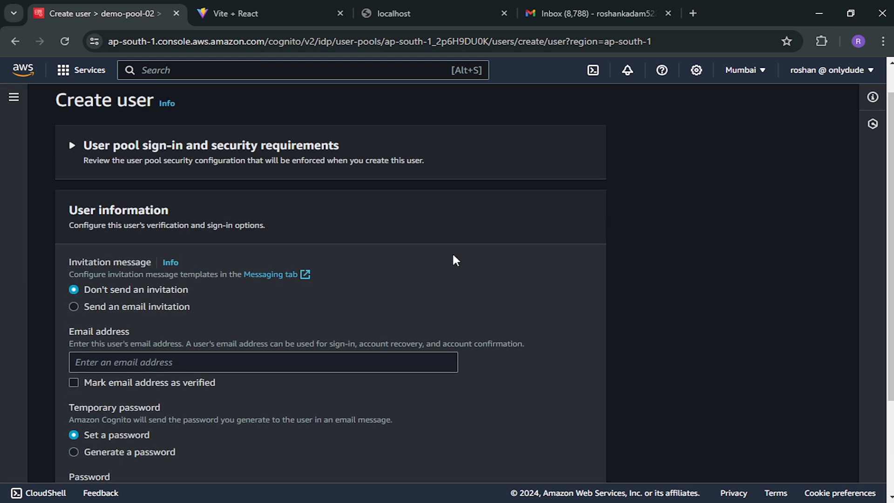
scroll(316, 254, down, 1)
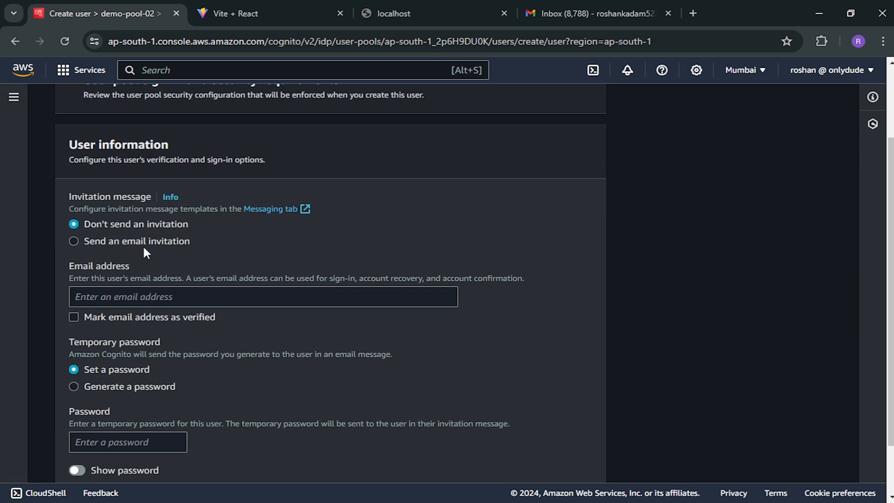
click(144, 298)
scroll(466, 258, down, 1)
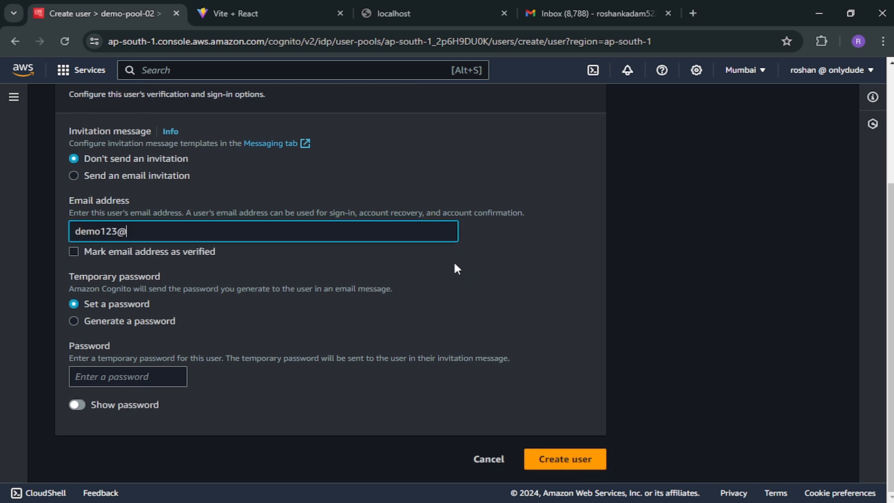
- Set and correct a temporary password, then create the user with Force change password status
click(115, 379)
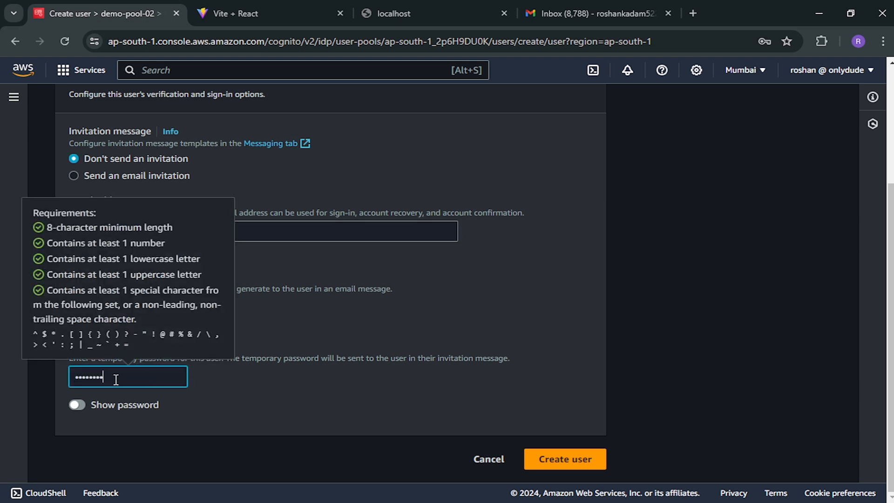
click(79, 406)
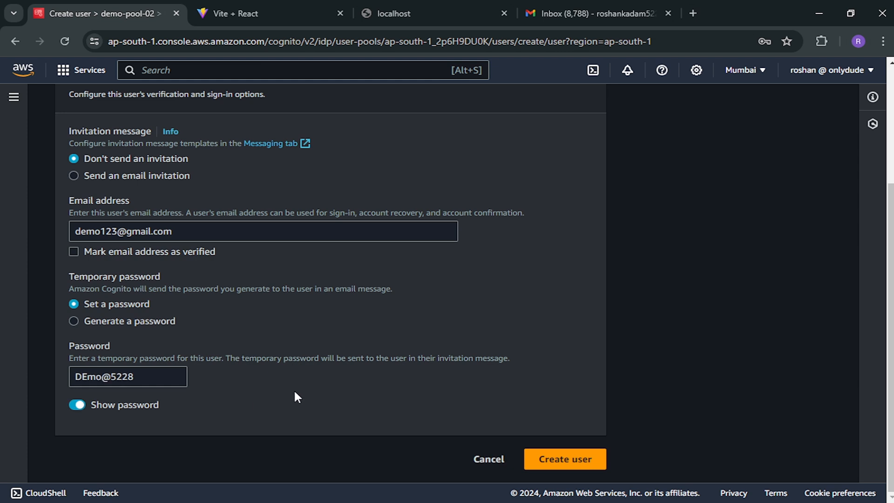
click(88, 380)
key(BackSpace)
text(e)
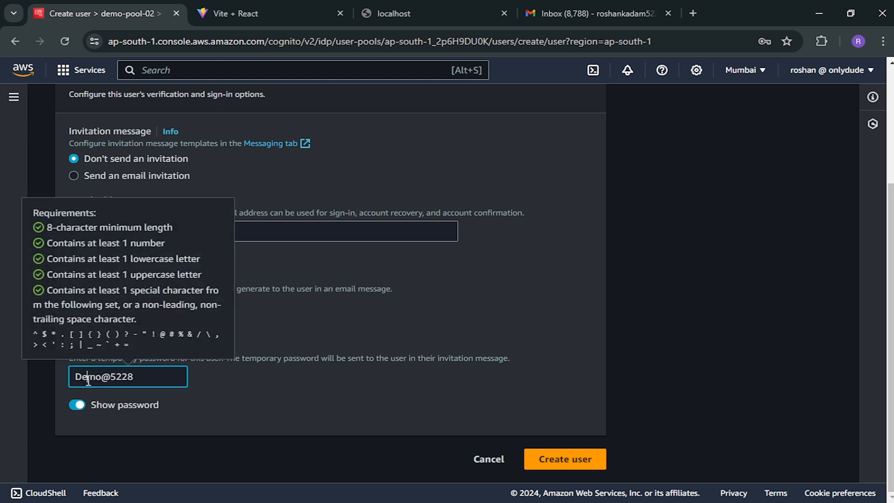
click(284, 410)
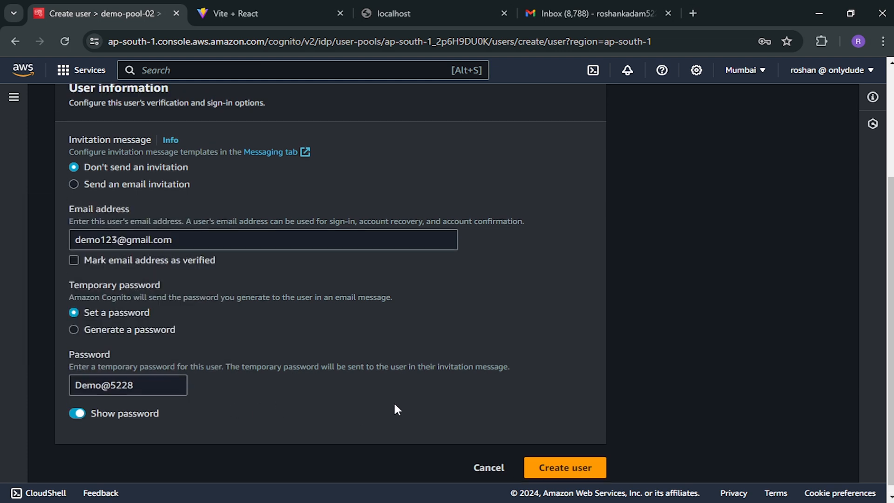
click(562, 462)
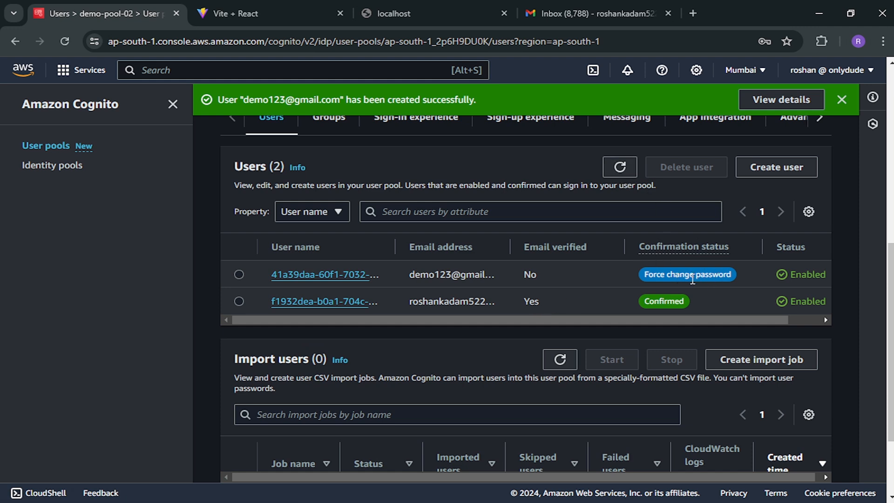
drag(511, 244, 579, 244)
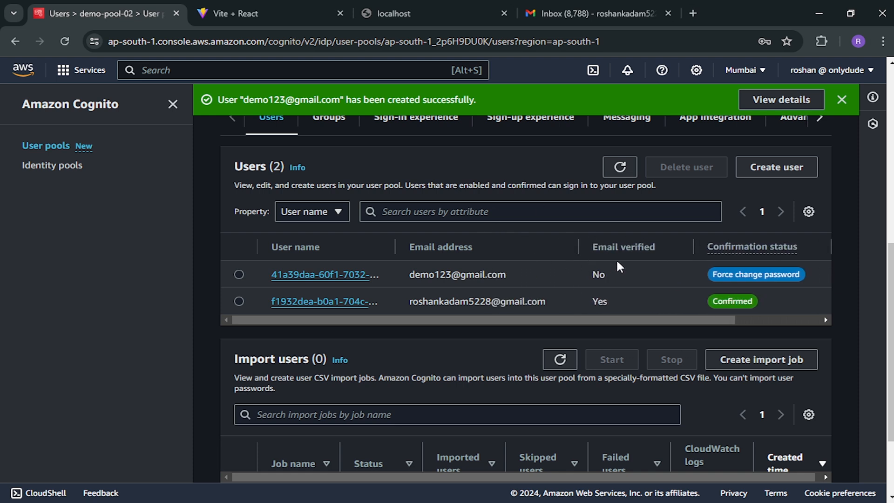
click(842, 100)
drag(717, 284, 658, 269)
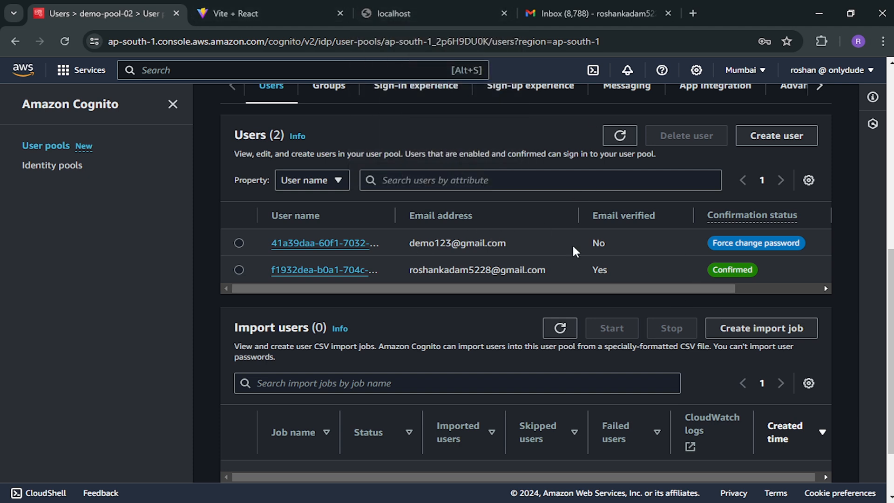
drag(411, 245, 512, 240)
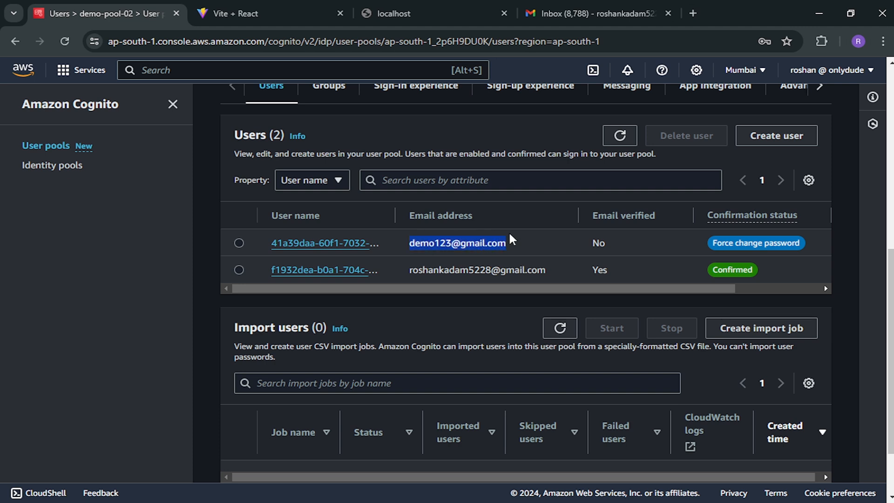
click(396, 13)
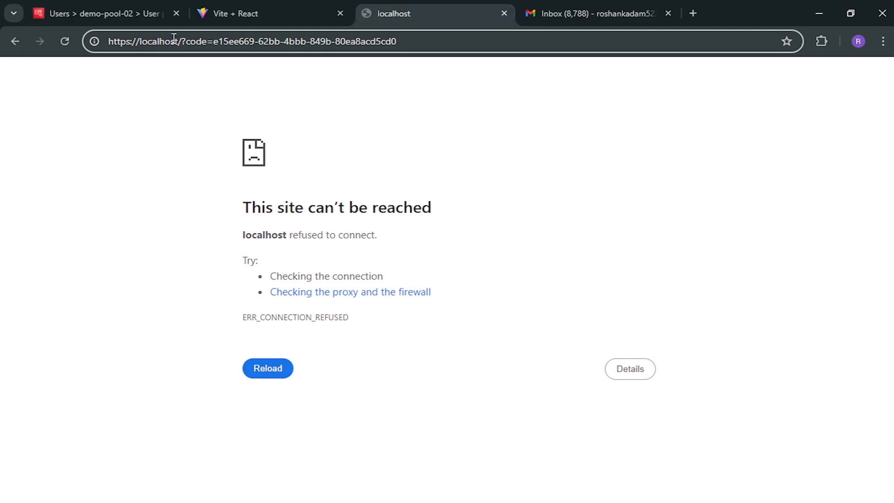
click(105, 8)
scroll(499, 295, up, 4)
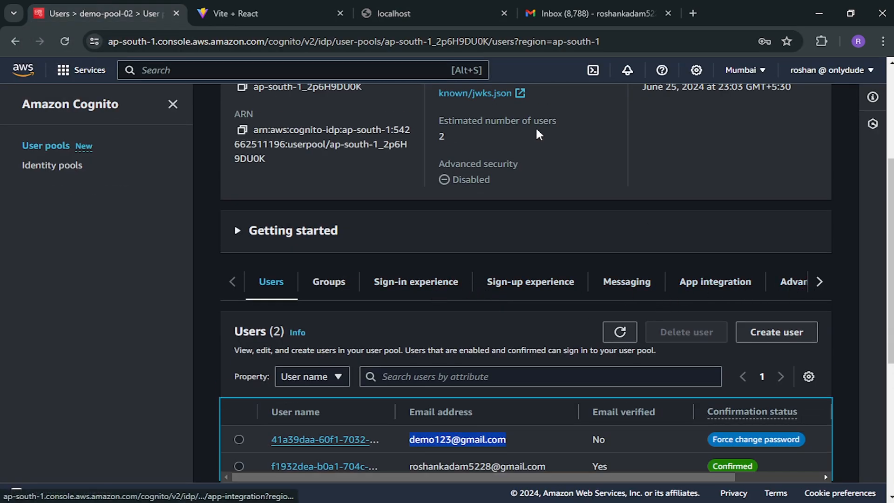
click(435, 14)
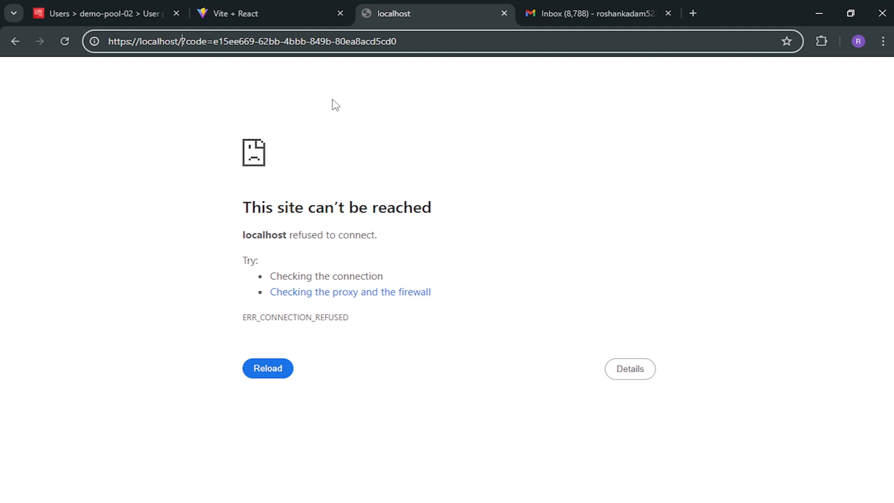
click(89, 8)
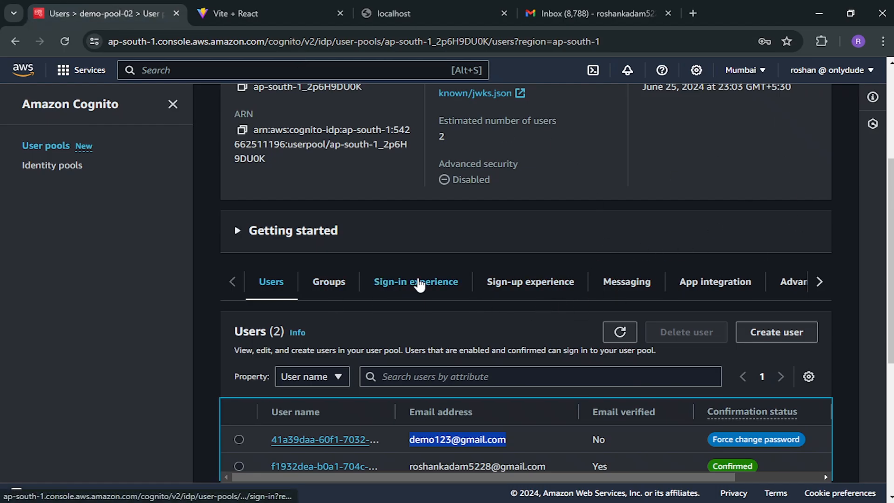
- Open the demo app client's settings from the pool's App integration tab
click(706, 284)
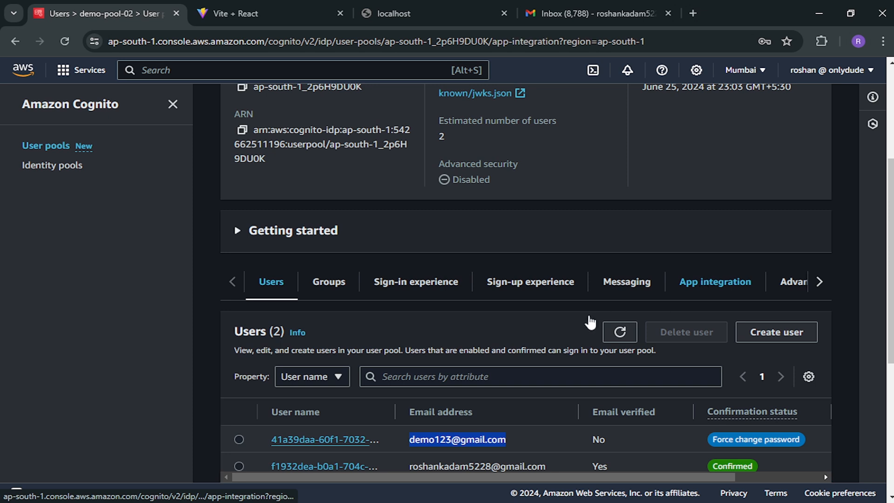
scroll(588, 315, down, 8)
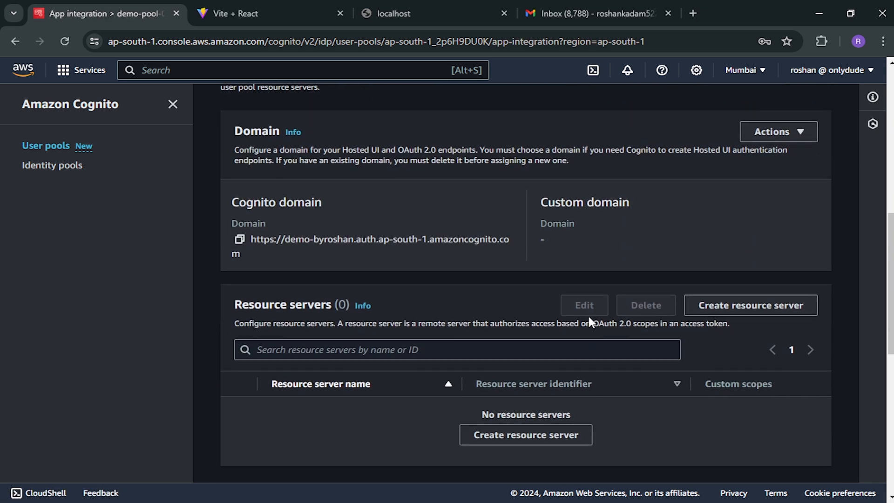
scroll(588, 314, down, 10)
scroll(589, 319, up, 10)
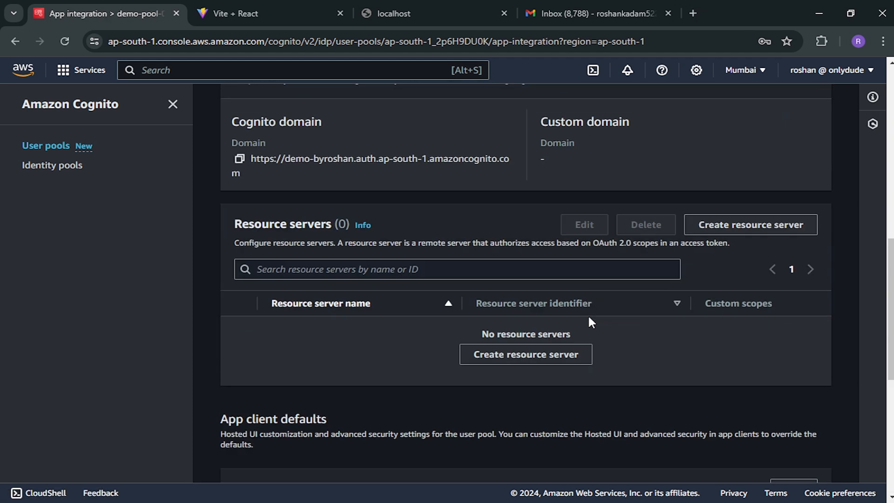
scroll(588, 319, down, 10)
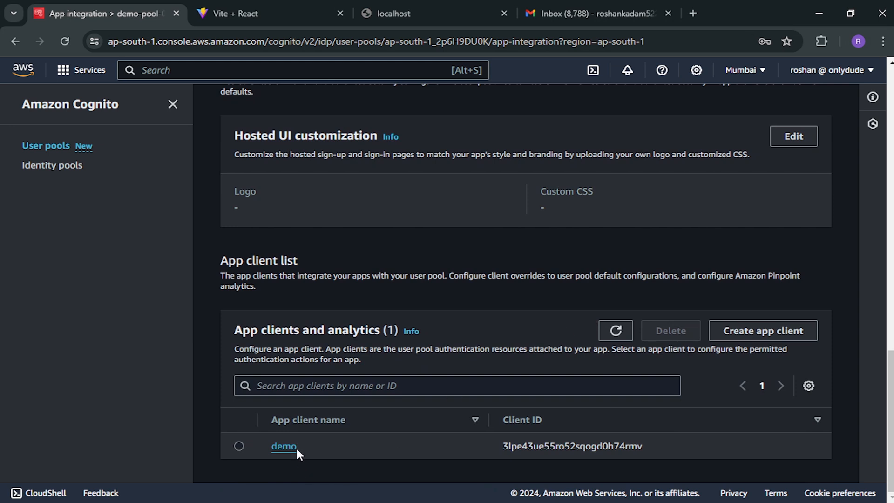
click(284, 446)
scroll(619, 279, down, 10)
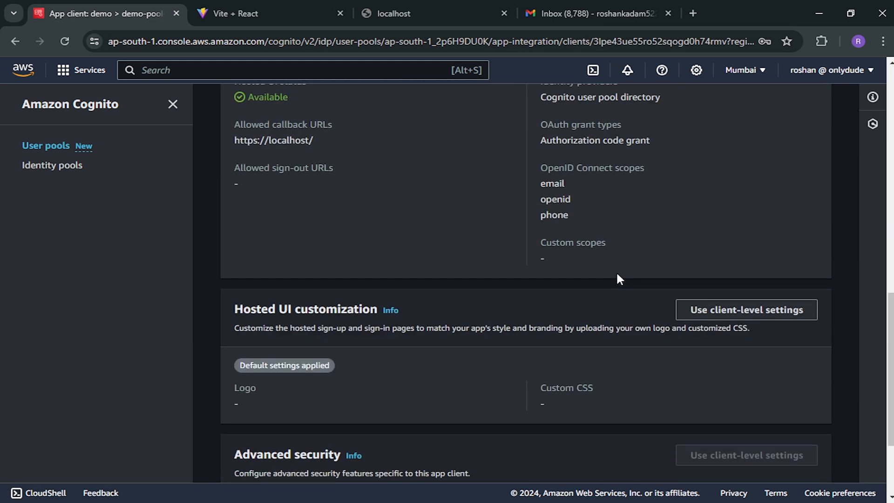
scroll(618, 278, up, 4)
click(760, 221)
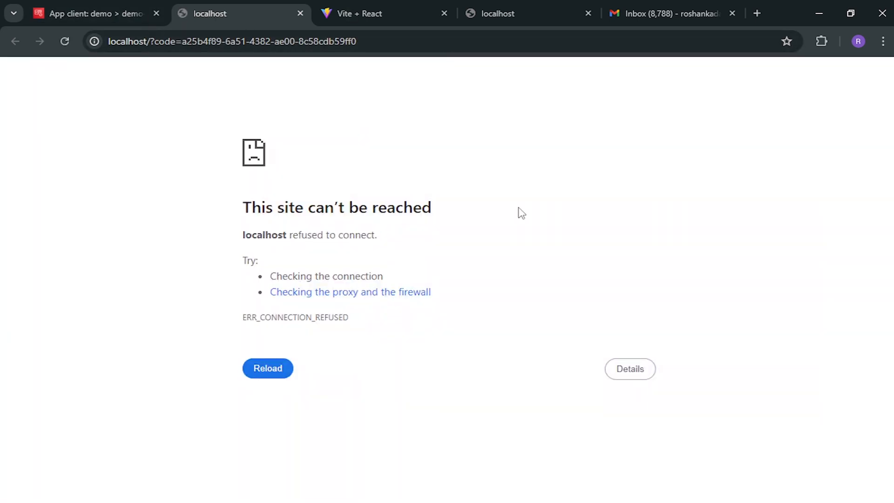
click(127, 21)
- Open the hosted sign-in link in another browser profile, closing the localhost error tab
click(300, 13)
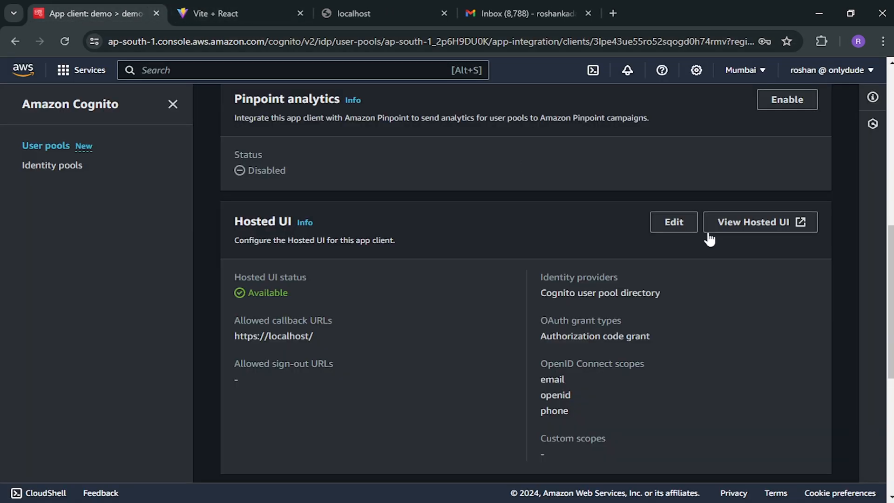
right_click(733, 223)
mouse_move(662, 289)
click(784, 344)
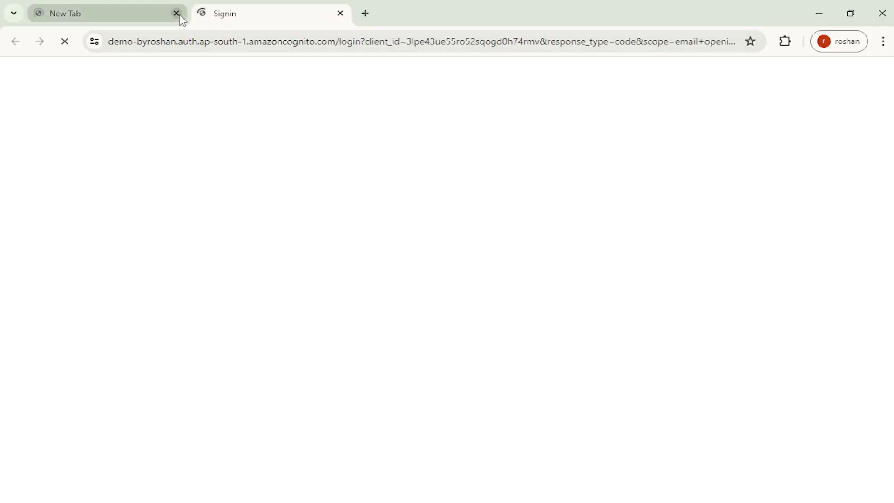
click(180, 17)
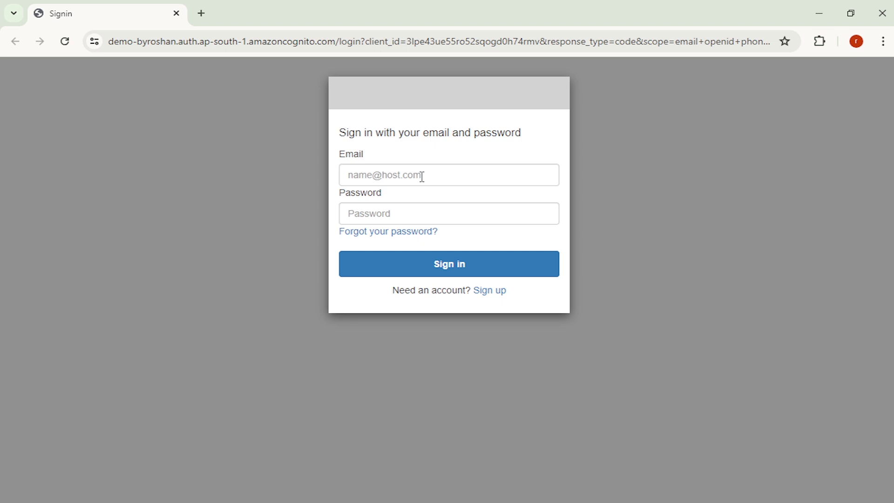
- Attempt signing in with the admin-created user's email; it fails with Incorrect username or password
click(423, 177)
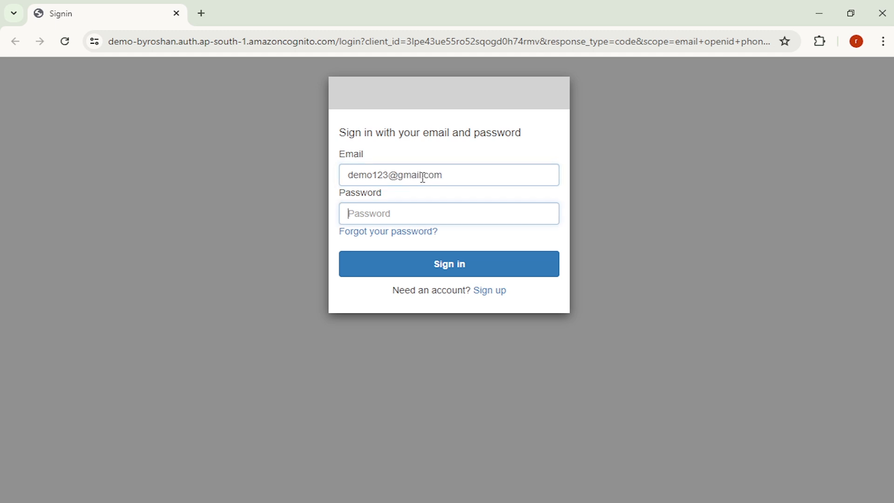
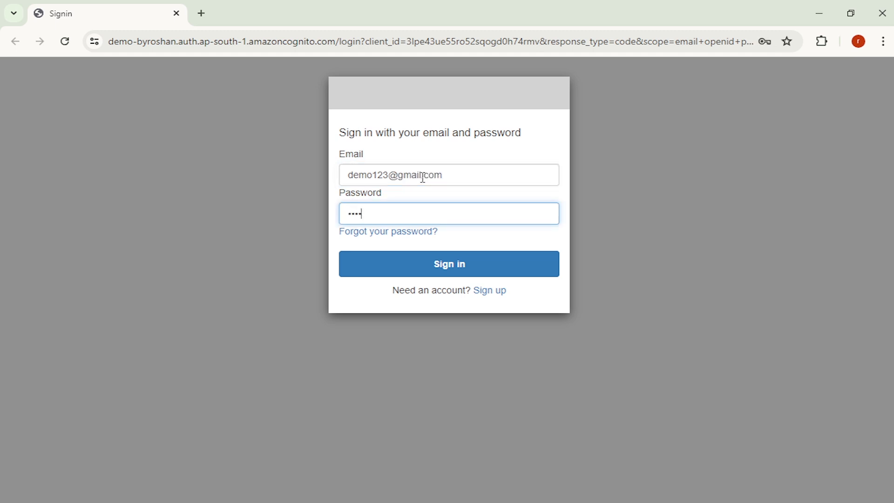
click(413, 268)
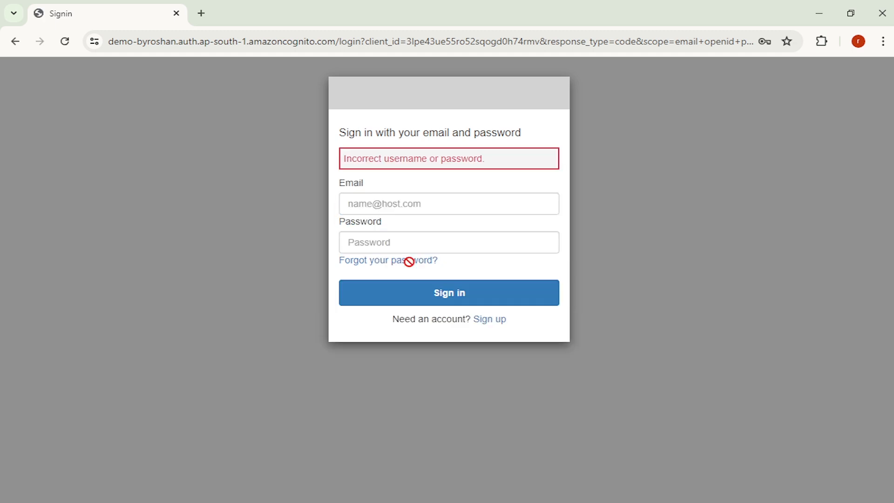
click(403, 209)
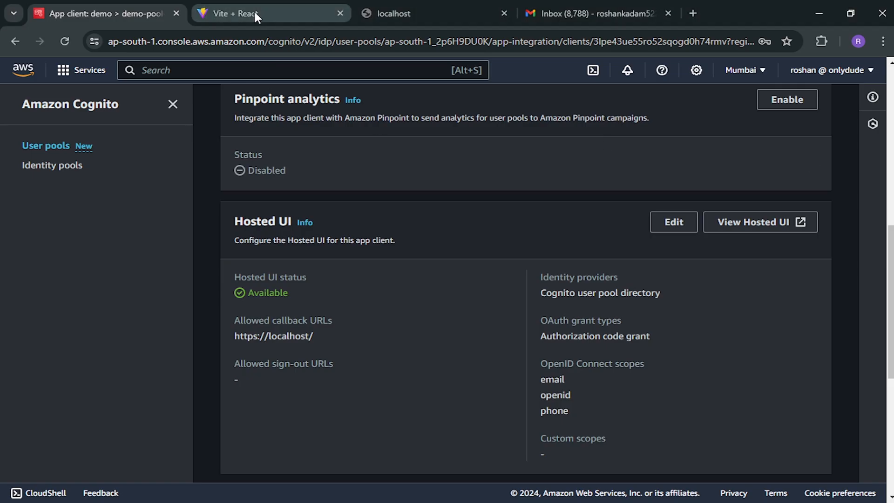
- Navigate via the User pools list to demo-pool-02's users
scroll(370, 272, up, 5)
scroll(370, 271, up, 5)
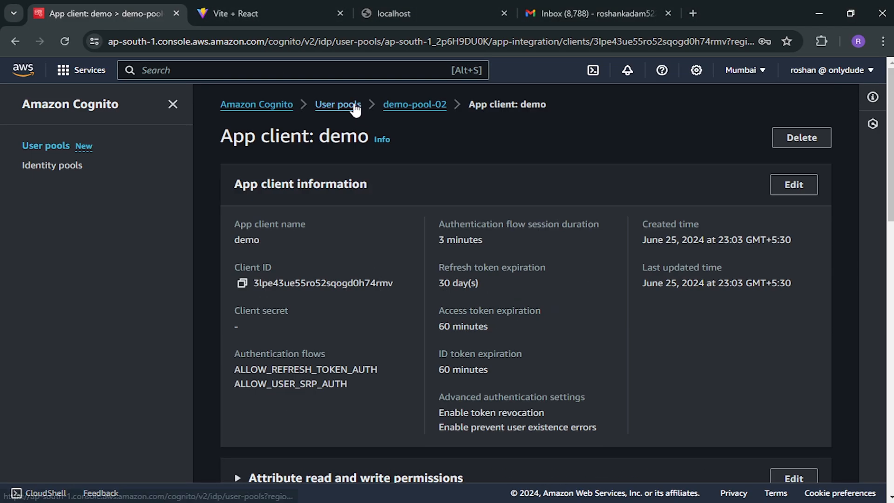
click(356, 110)
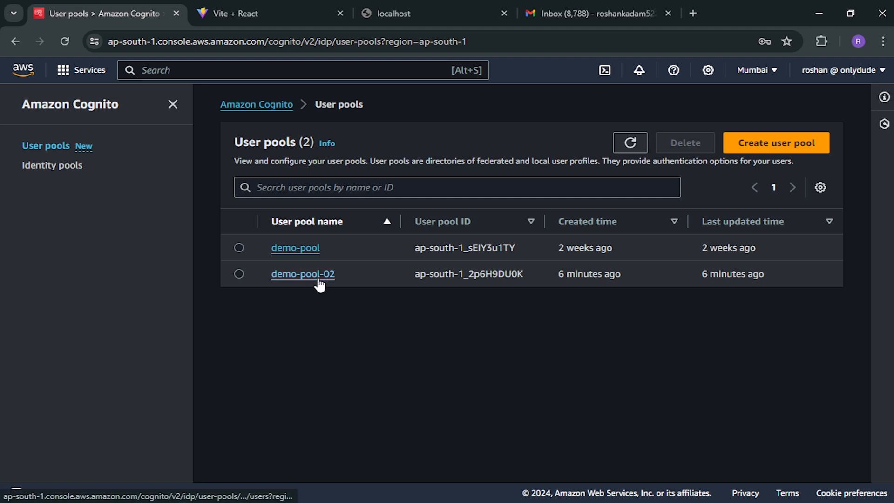
click(306, 252)
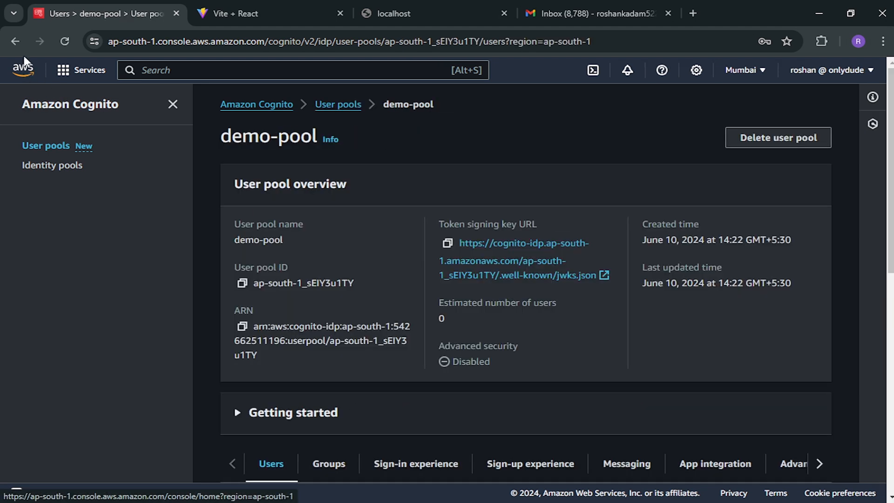
key(alt+Left)
click(313, 275)
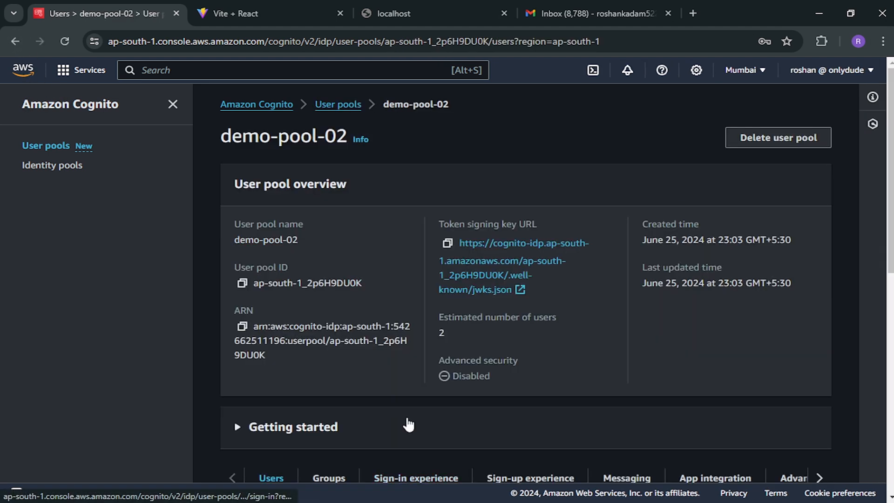
- Widen the Email address column, copy the pending user's full email, and return to sign-in
scroll(407, 423, down, 7)
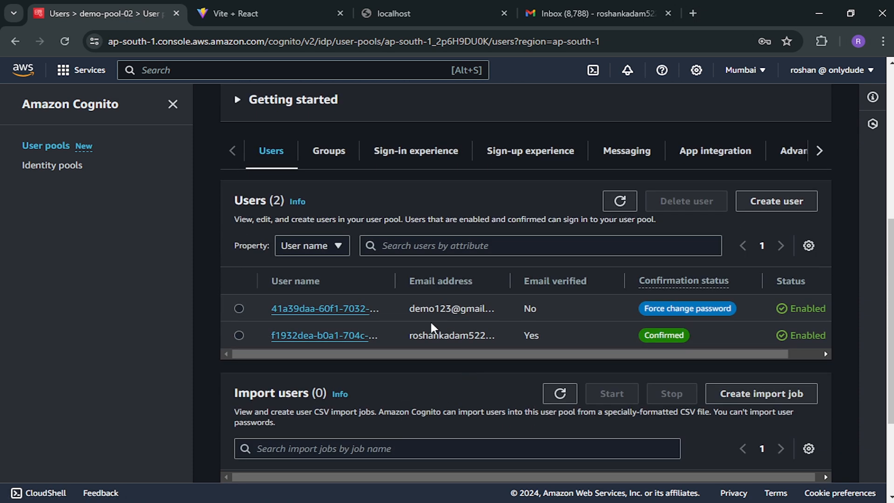
drag(408, 308, 463, 309)
drag(509, 281, 570, 281)
drag(507, 309, 412, 307)
key(ctrl+c)
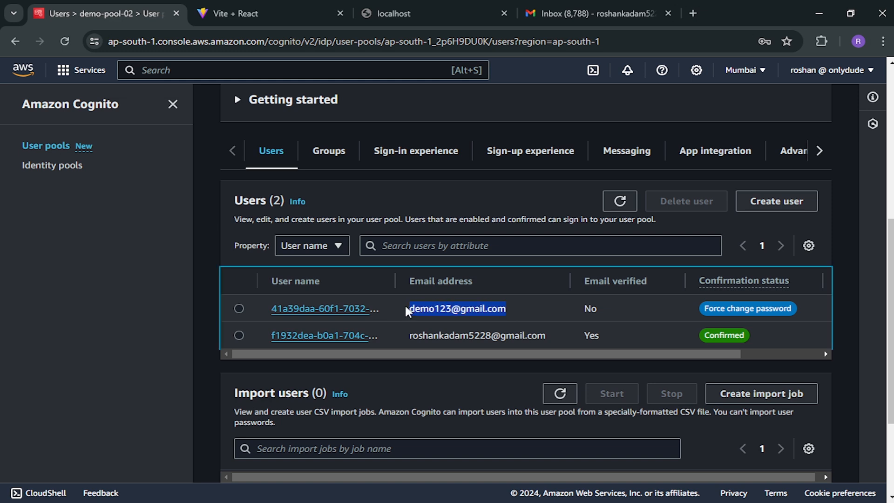
key(alt+Tab)
key(alt+Tab)
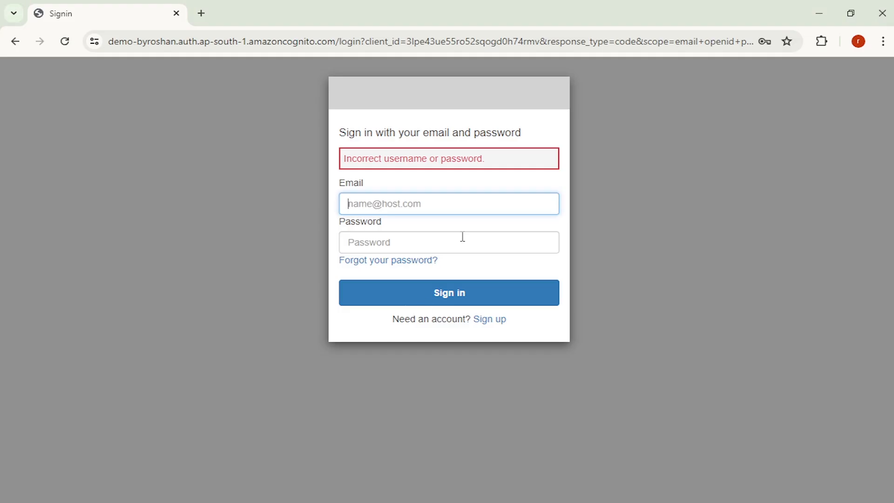
- Sign in with the pasted email and temporary password, declining Chrome's offer to save it
key(ctrl+v)
click(415, 246)
text(••••)
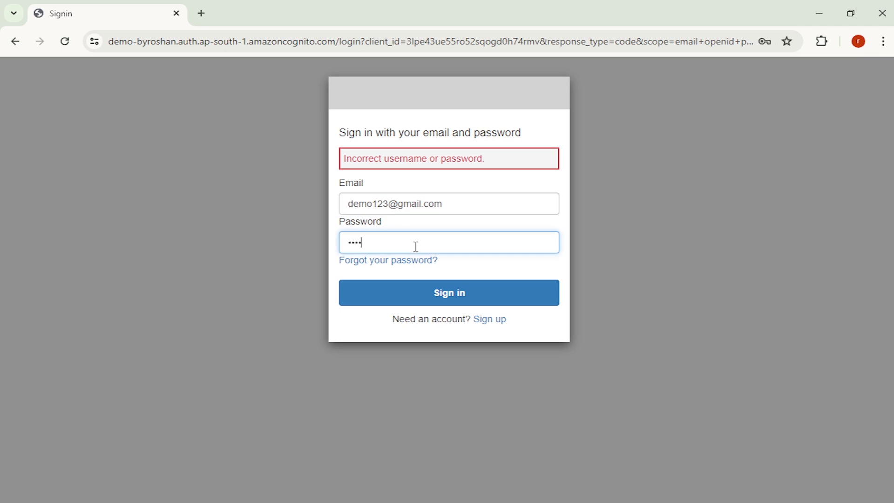
text(•••••)
key(Return)
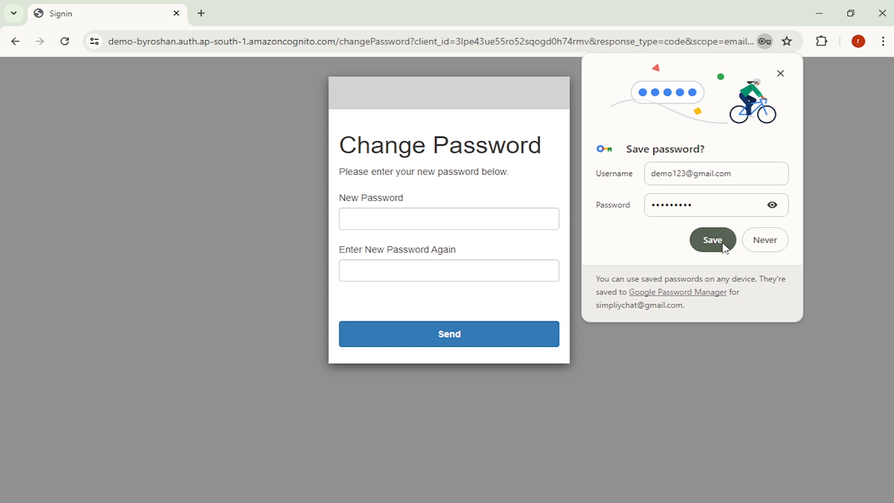
click(766, 242)
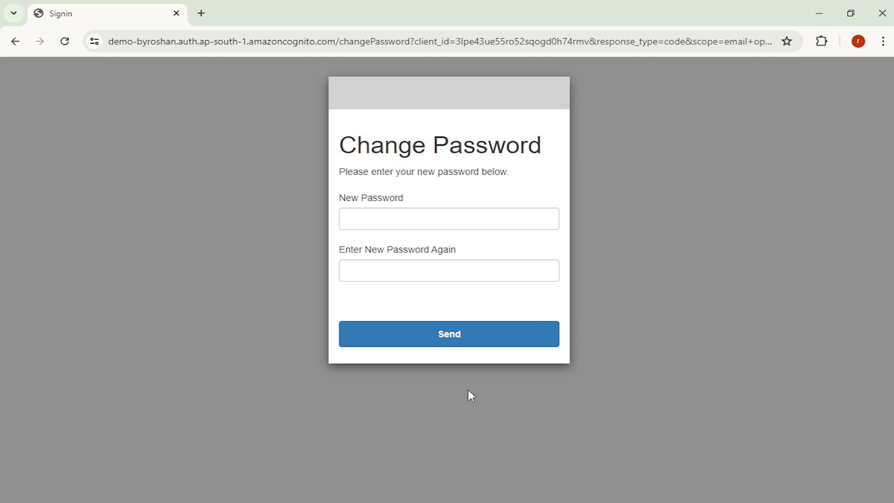
- Enter a new password meeting all requirements in both Change Password fields and send it
click(423, 223)
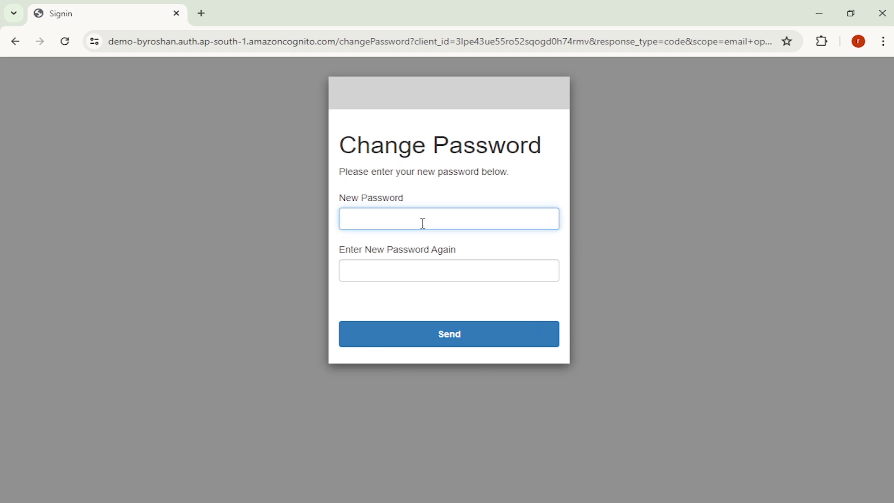
key(alt+Tab)
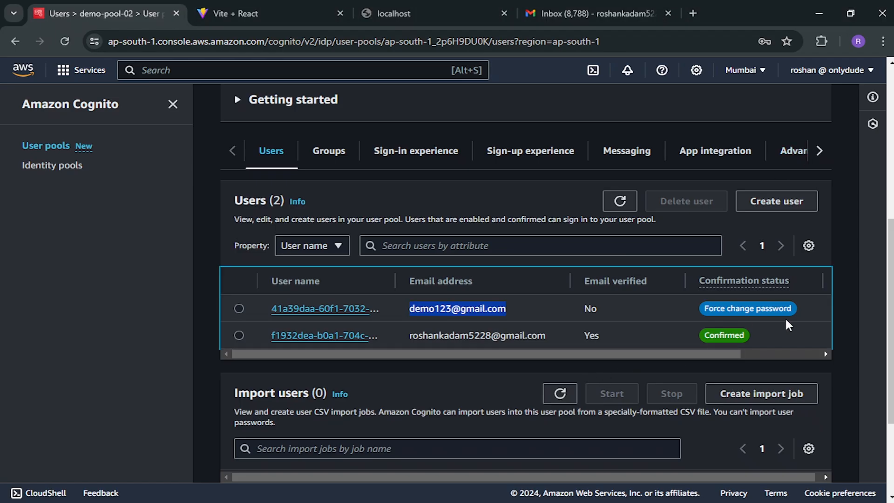
key(alt+Tab)
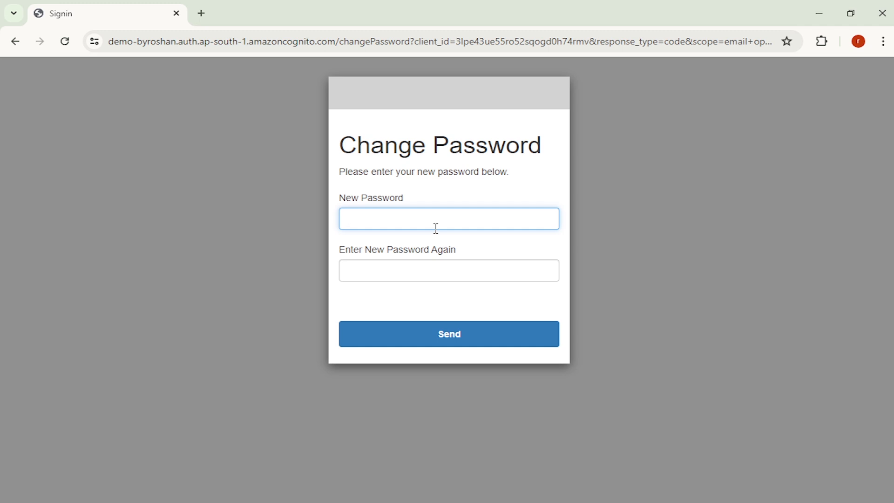
key(Tab)
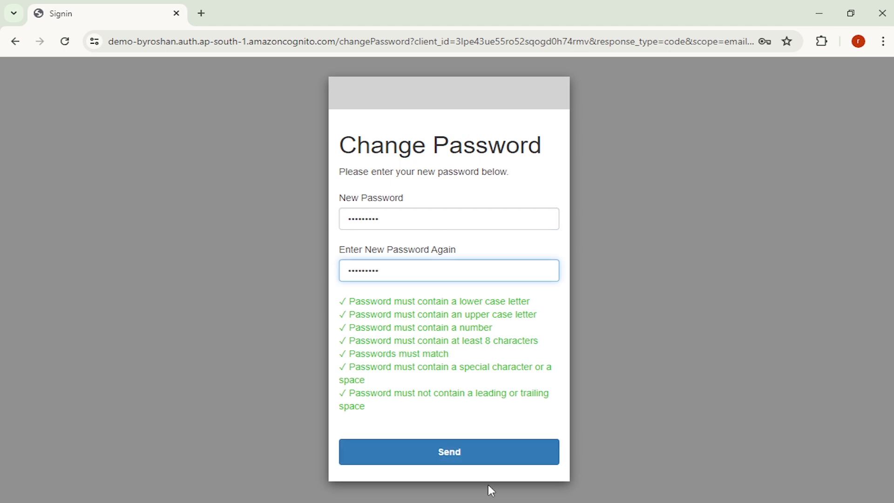
click(488, 460)
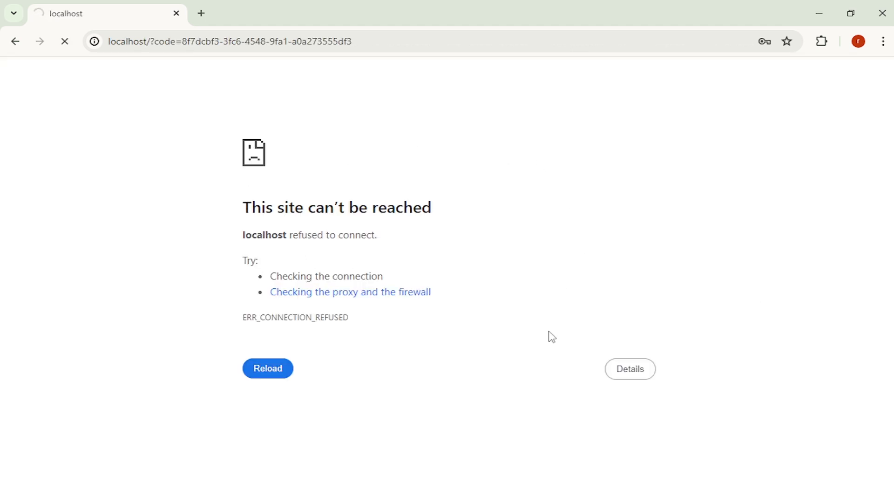
- Refresh the demo-pool-02 Users table and check both users now show Confirmed
key(alt+Tab)
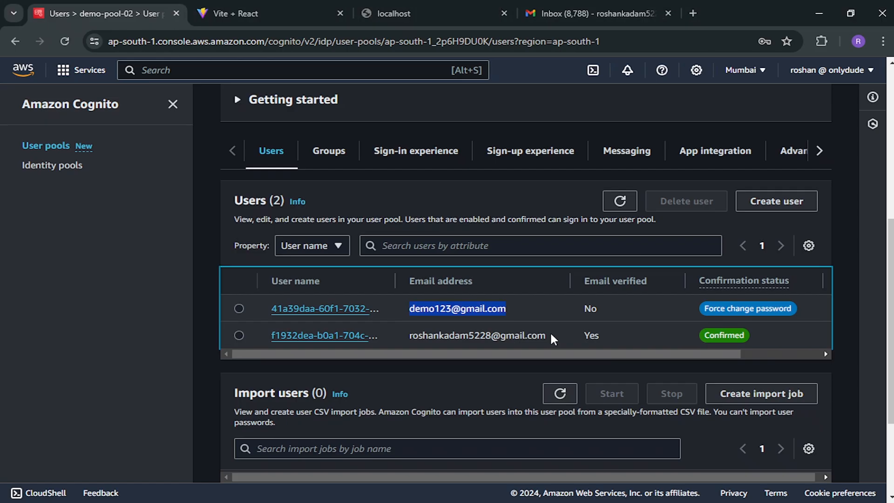
click(624, 201)
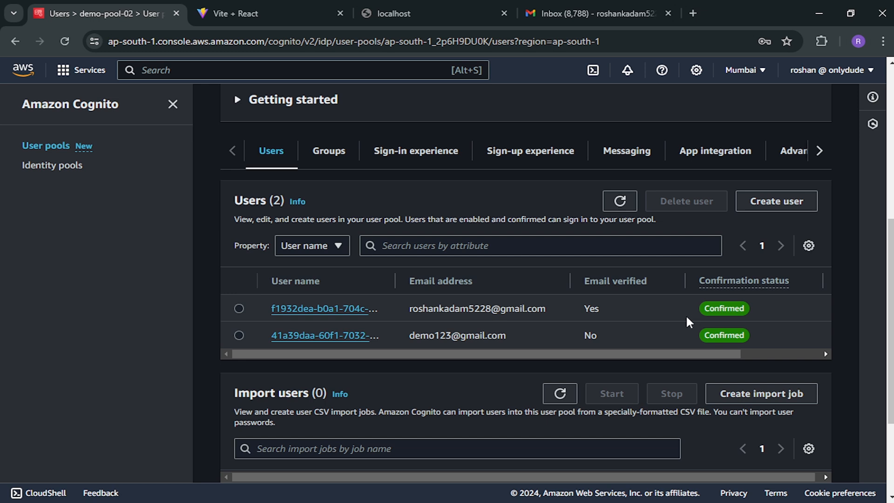
drag(616, 354, 583, 345)
- Open demo-pool-02's Groups tab showing Groups (0), scrolling the section tabs right and back
click(339, 154)
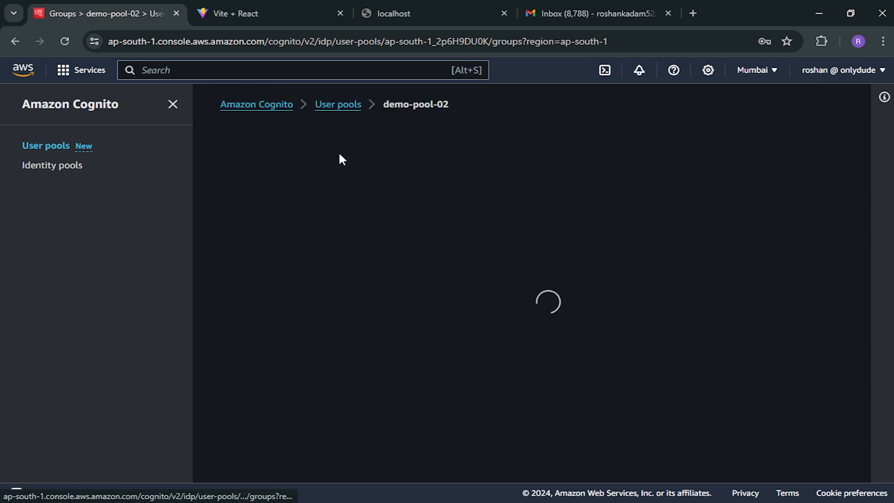
scroll(465, 313, down, 5)
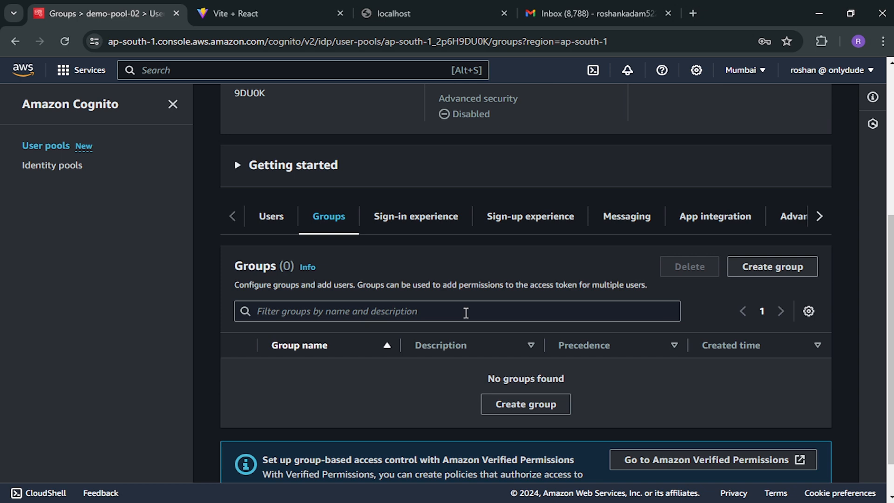
scroll(465, 313, down, 1)
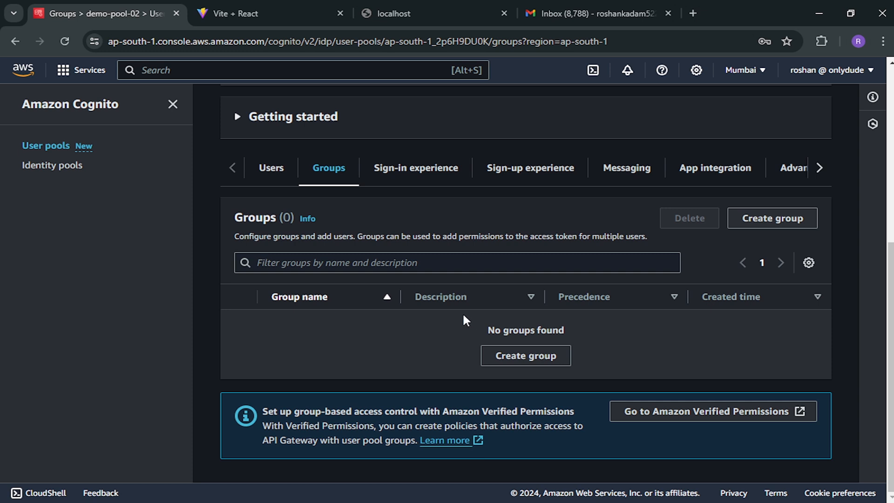
click(819, 169)
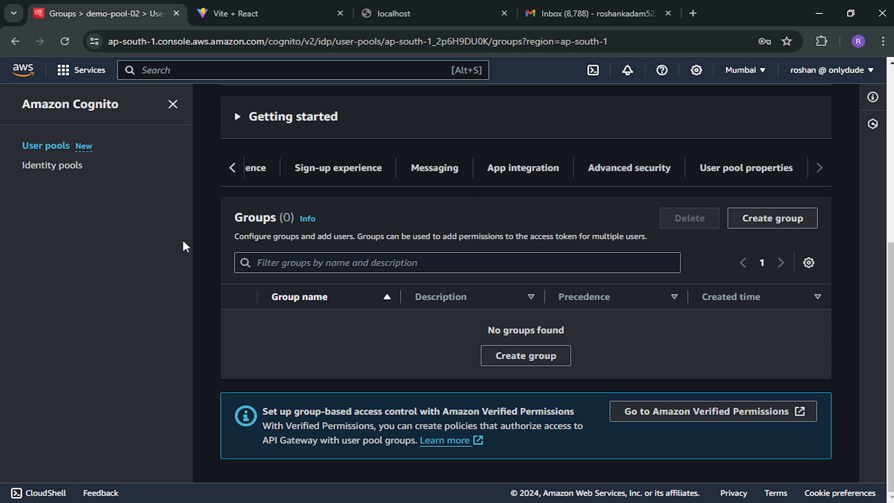
scroll(255, 234, up, 4)
scroll(277, 262, up, 3)
scroll(279, 261, down, 5)
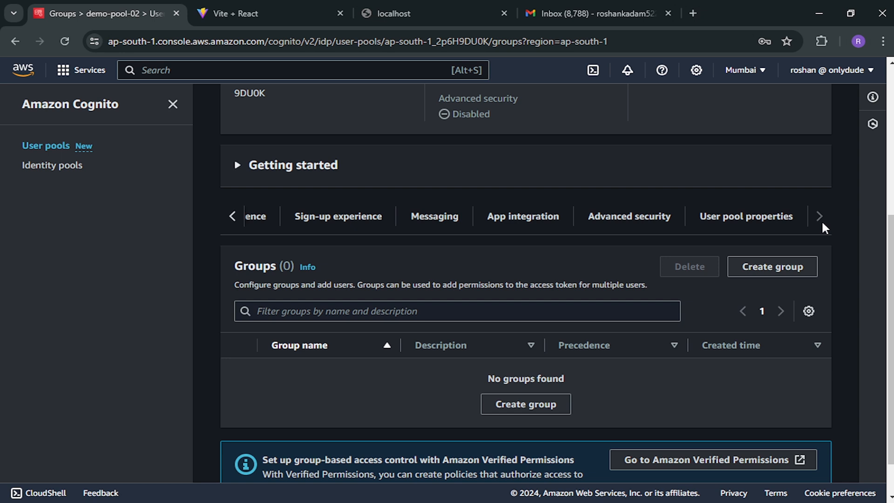
click(233, 216)
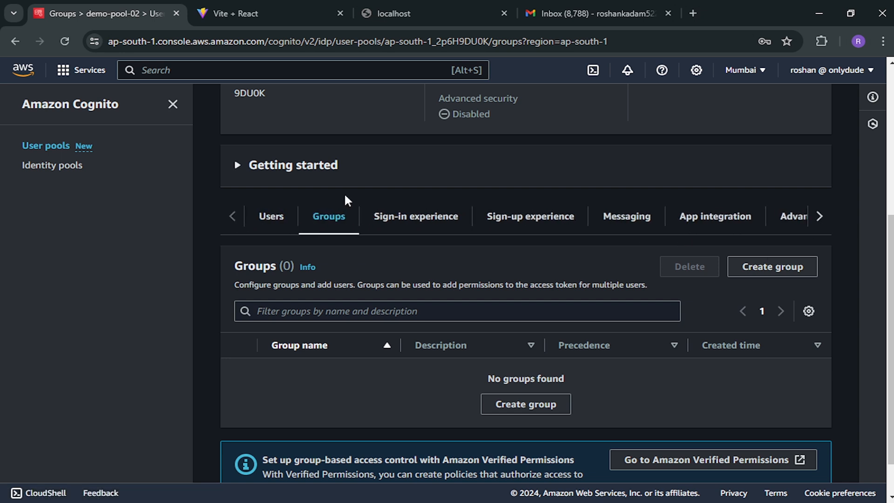
scroll(345, 196, up, 5)
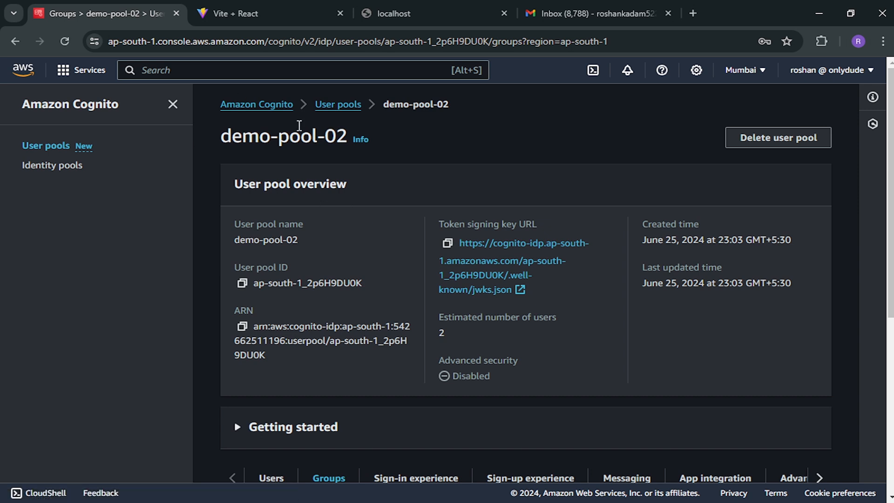
click(249, 10)
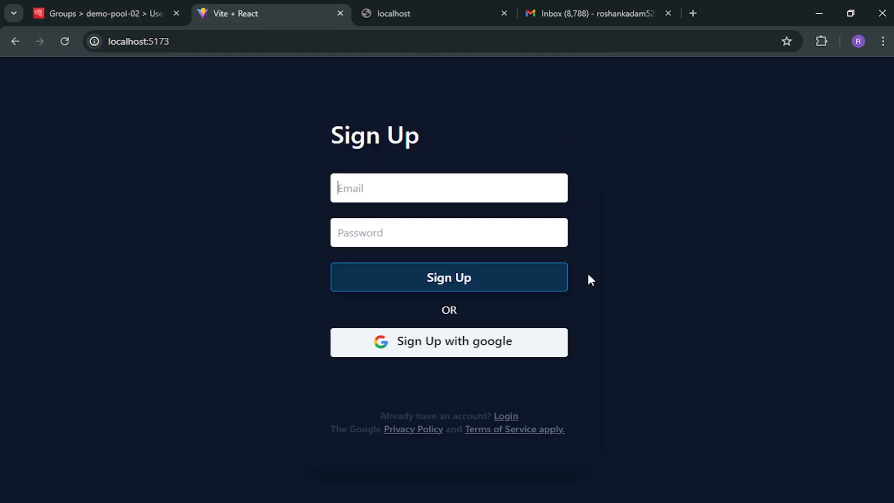
- Enter a name-only value without @ in the sign-up Email field to trigger the invalid-email warning
text(roshan)
click(384, 241)
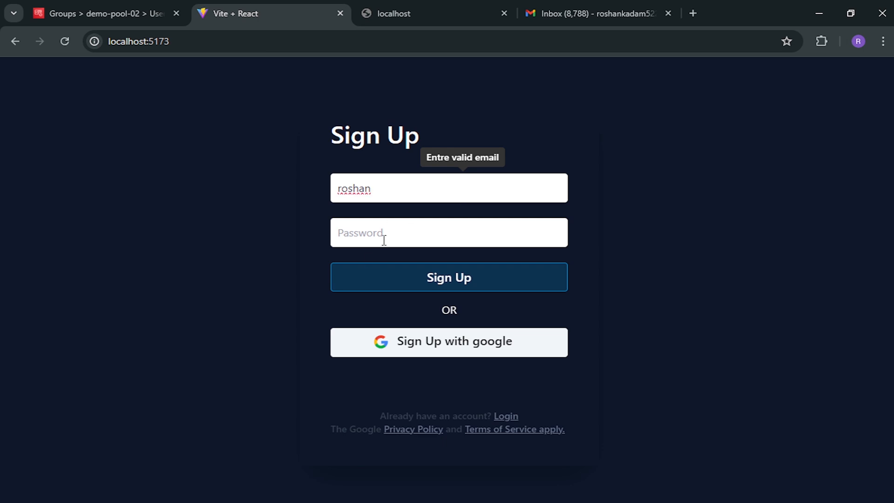
click(88, 6)
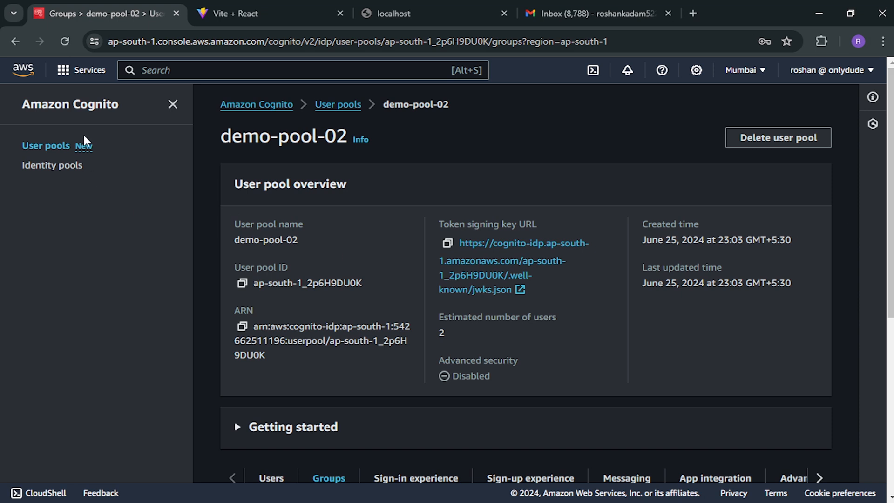
click(292, 11)
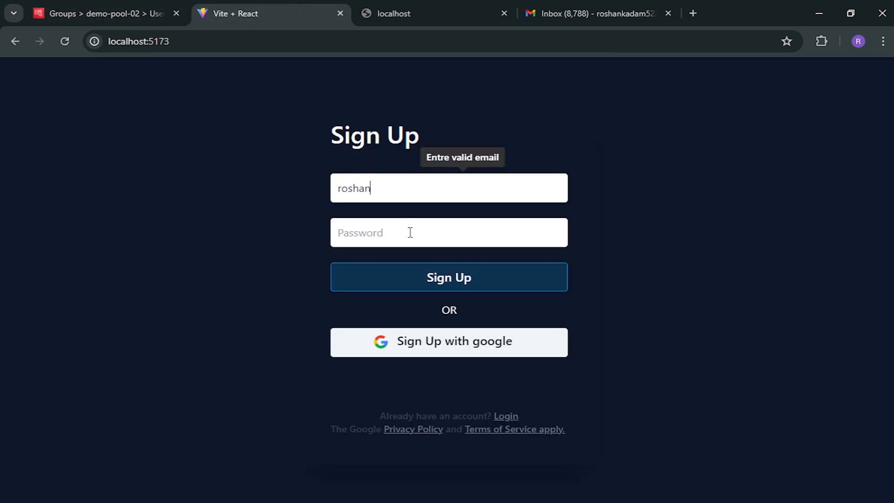
- Visit the Amazon Cognito User pools list, then bring up App.jsx in VS Code
click(68, 3)
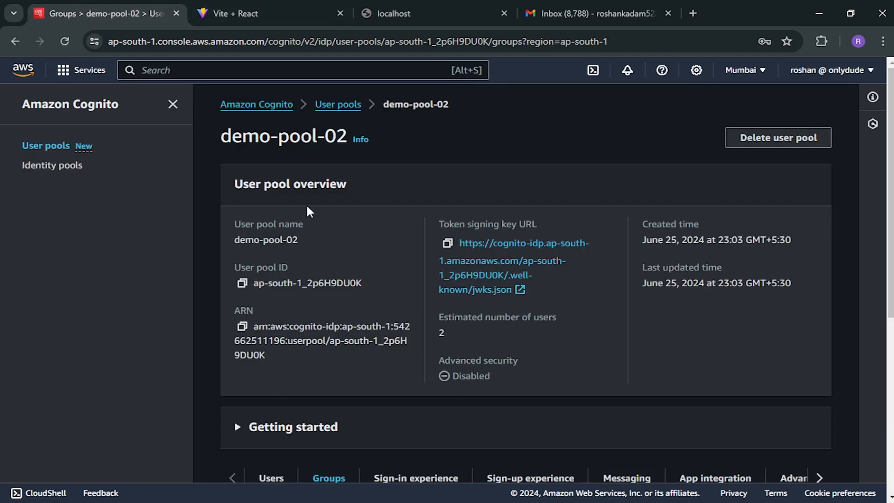
click(268, 104)
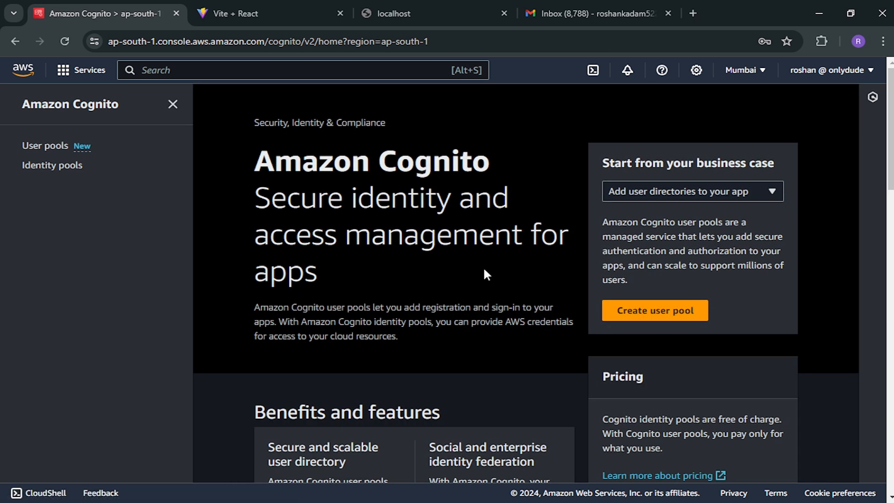
click(35, 147)
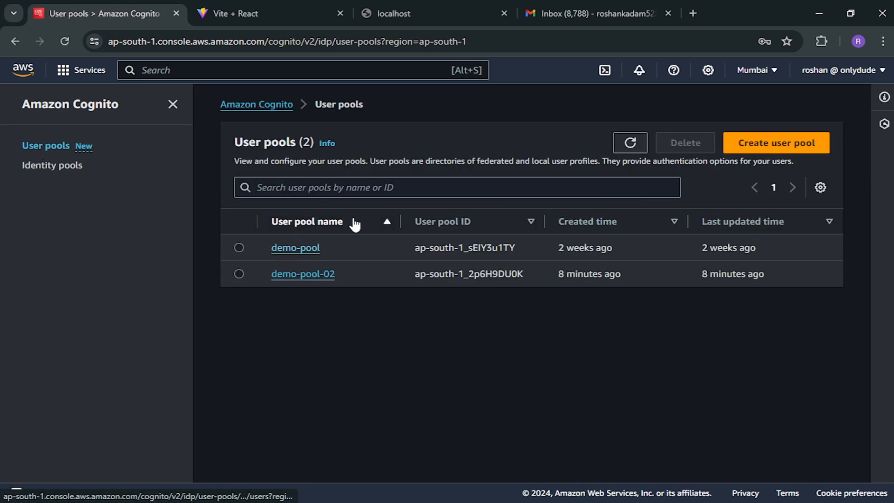
click(307, 13)
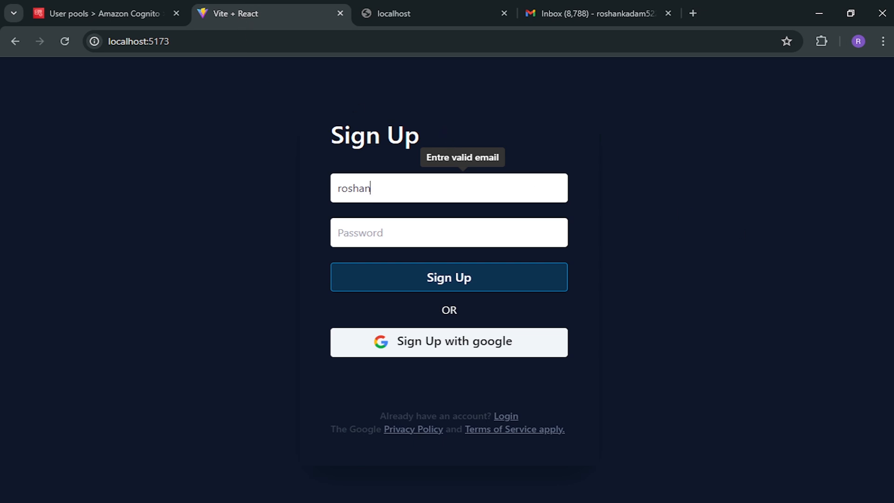
key(alt+Tab)
scroll(490, 215, down, 2)
scroll(490, 216, down, 3)
- Review App.jsx's useEffect email and password validation block, then return to the Sign Up page
scroll(489, 215, down, 5)
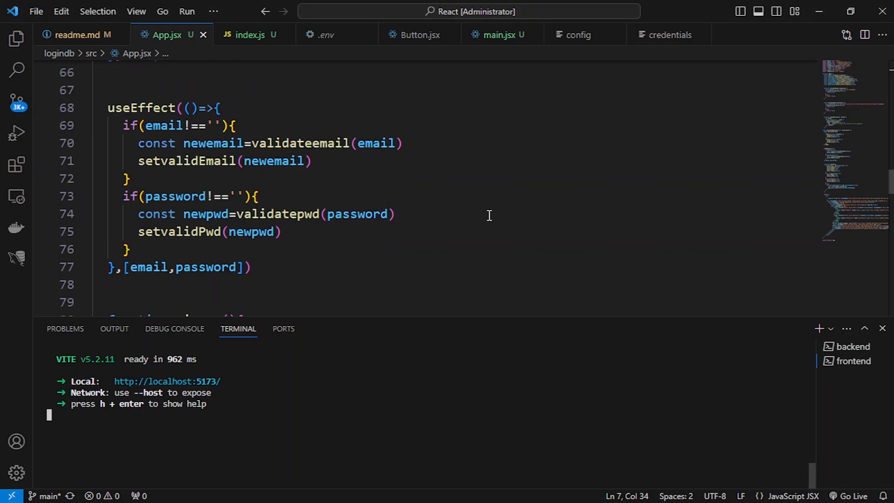
scroll(489, 215, up, 6)
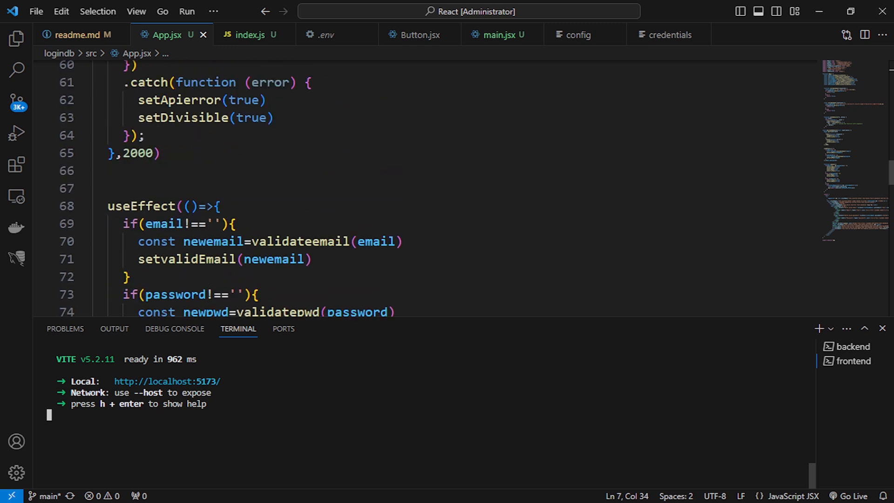
key(alt+Tab)
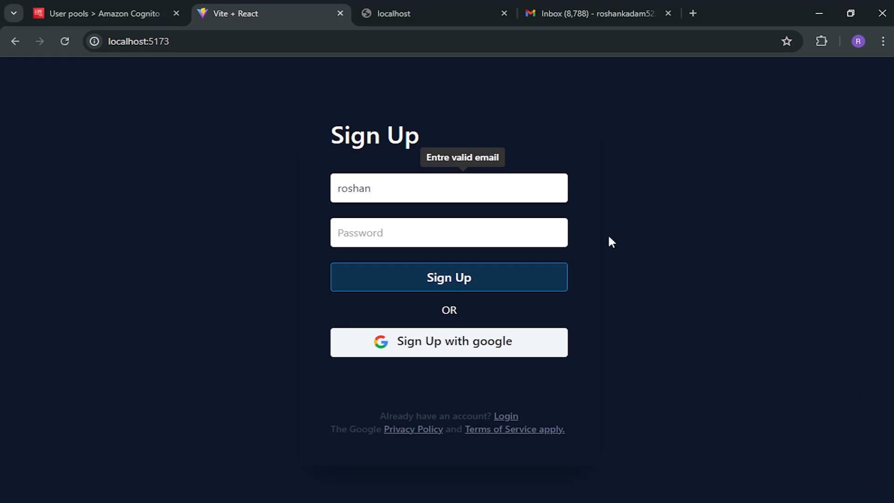